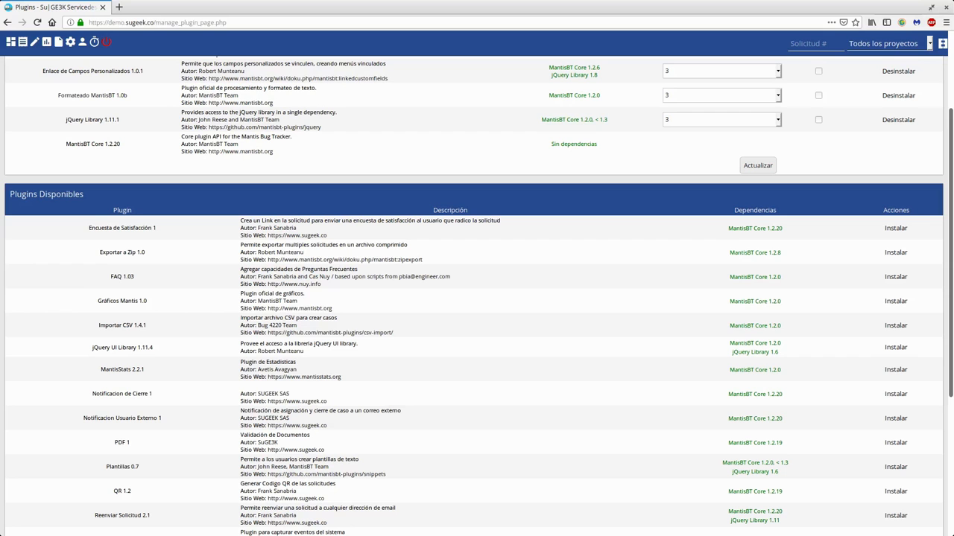
Step: Install the available Encuesta de Satisfacción 1 plugin and open its configuration page
triple_click(109, 227)
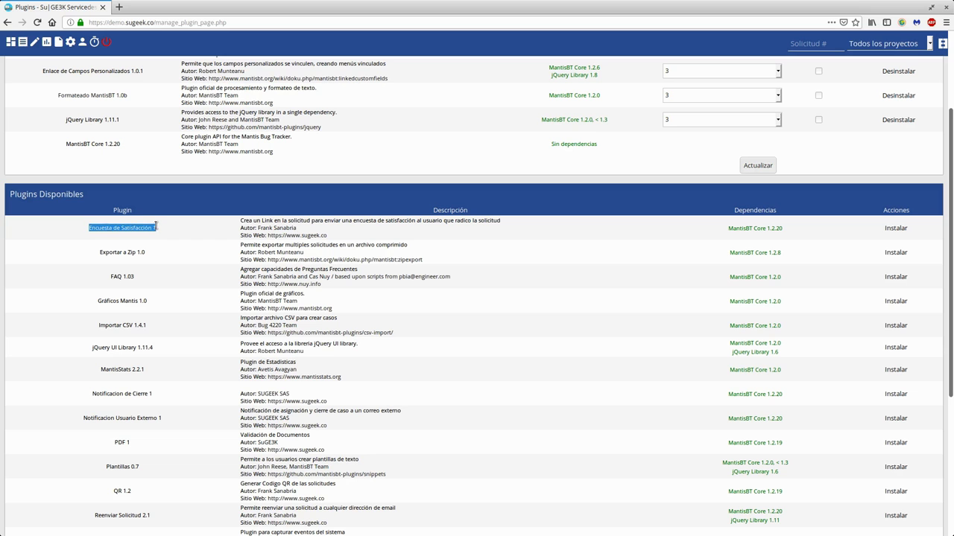
click(897, 231)
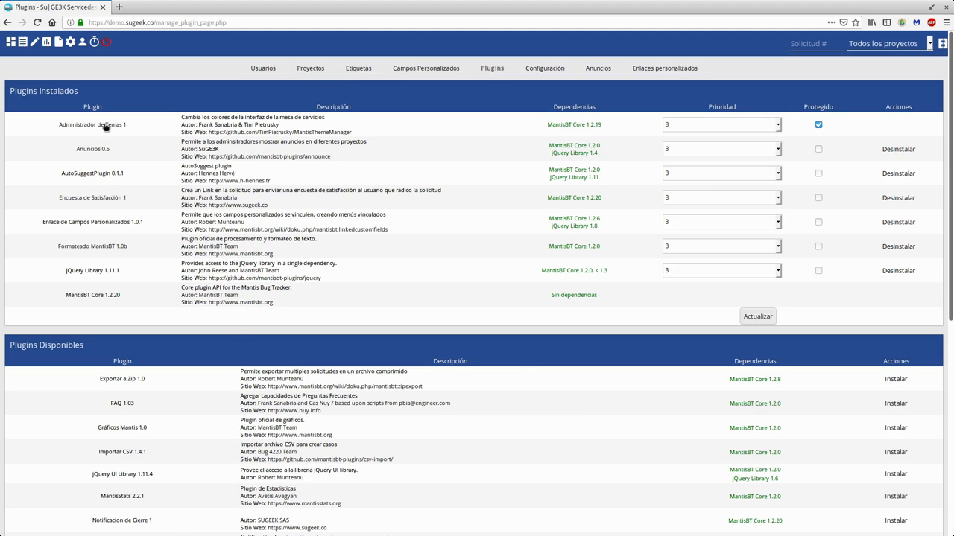
click(79, 201)
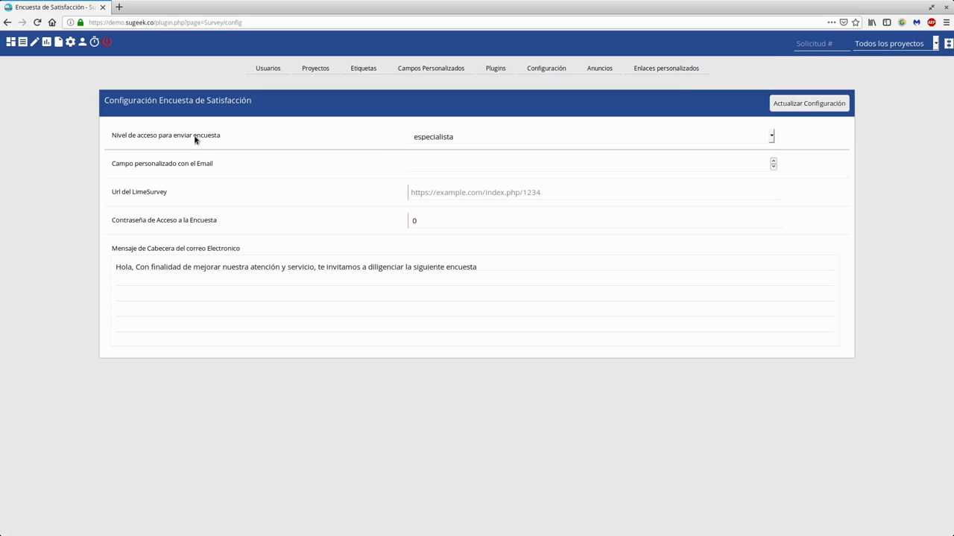
Step: Review the survey plugin's settings: sending access level, email custom field, LimeSurvey URL, survey access password and email header message
click(465, 133)
click(465, 132)
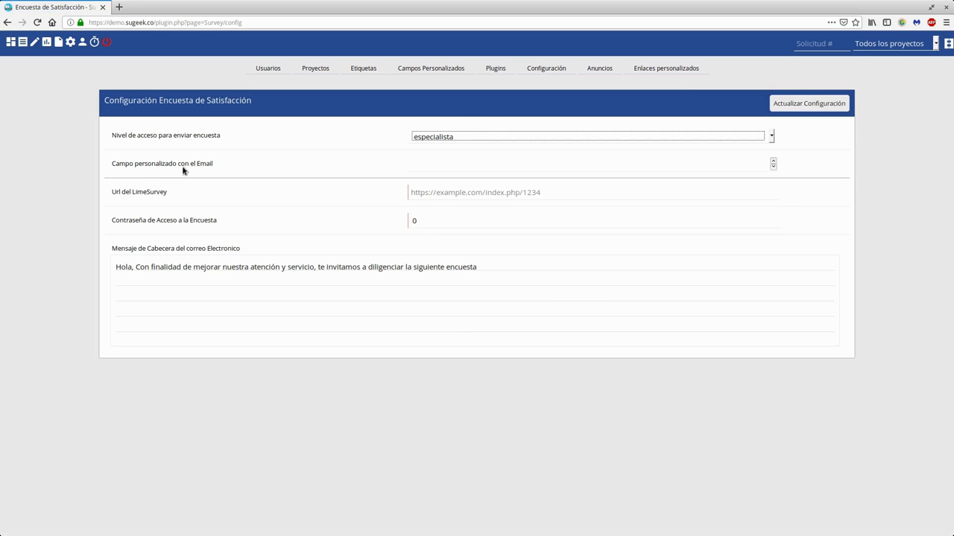
click(464, 163)
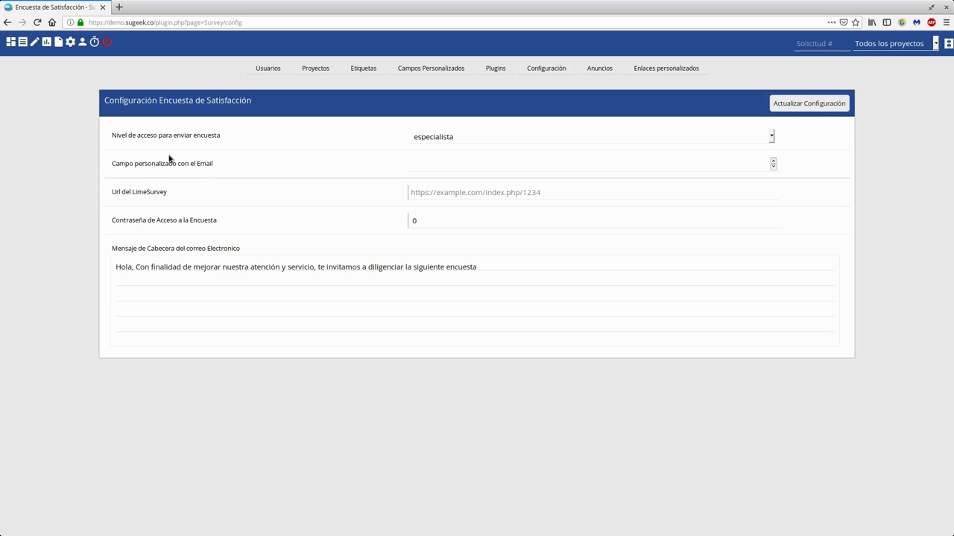
double_click(138, 192)
click(526, 193)
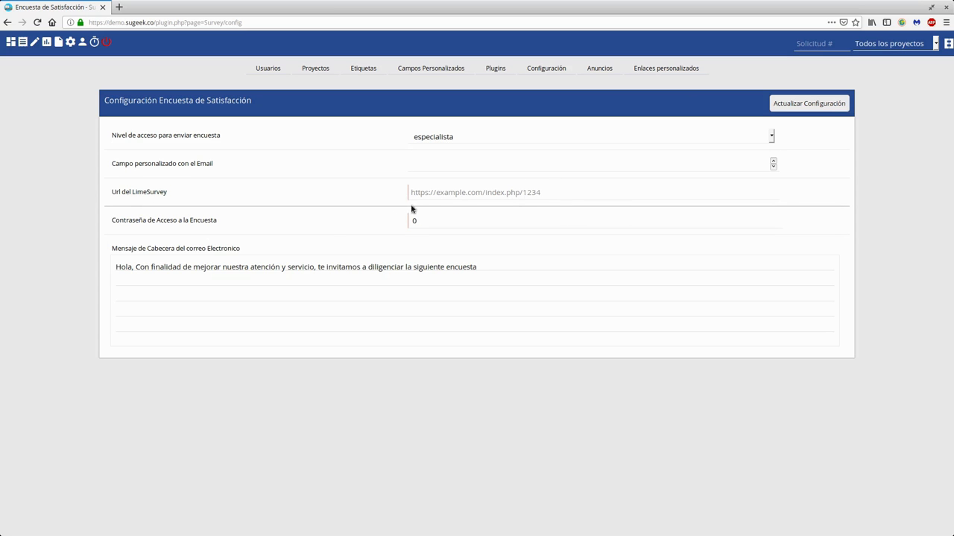
drag(119, 220, 240, 220)
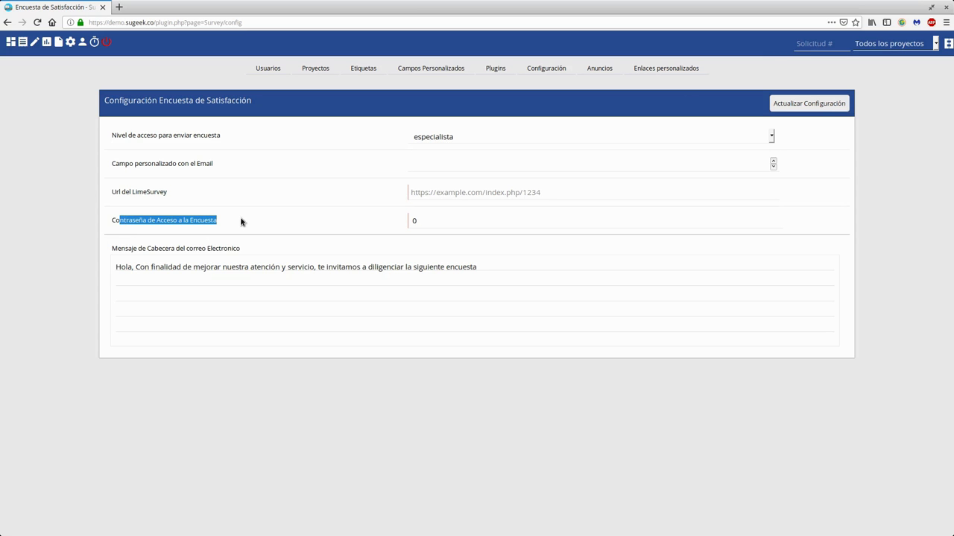
click(240, 221)
click(434, 221)
click(330, 220)
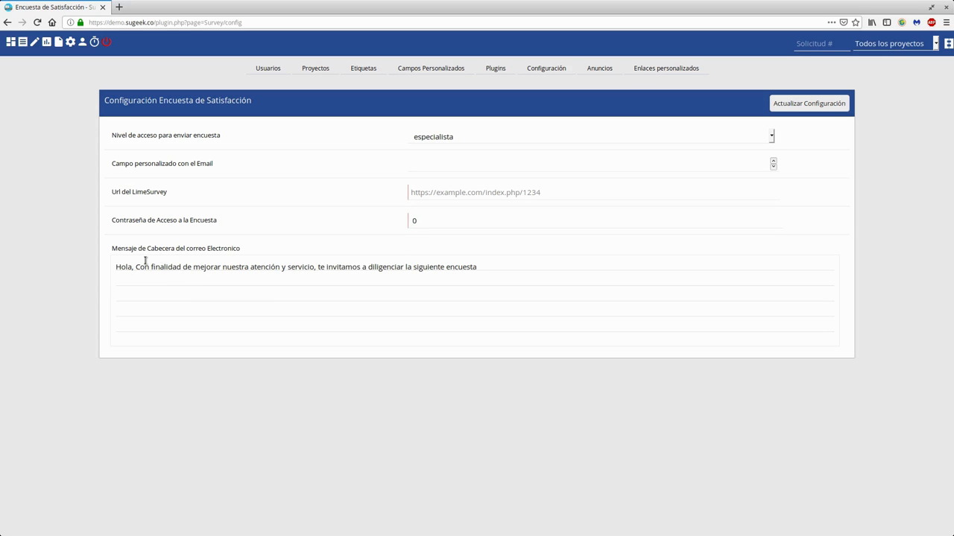
drag(117, 267, 493, 267)
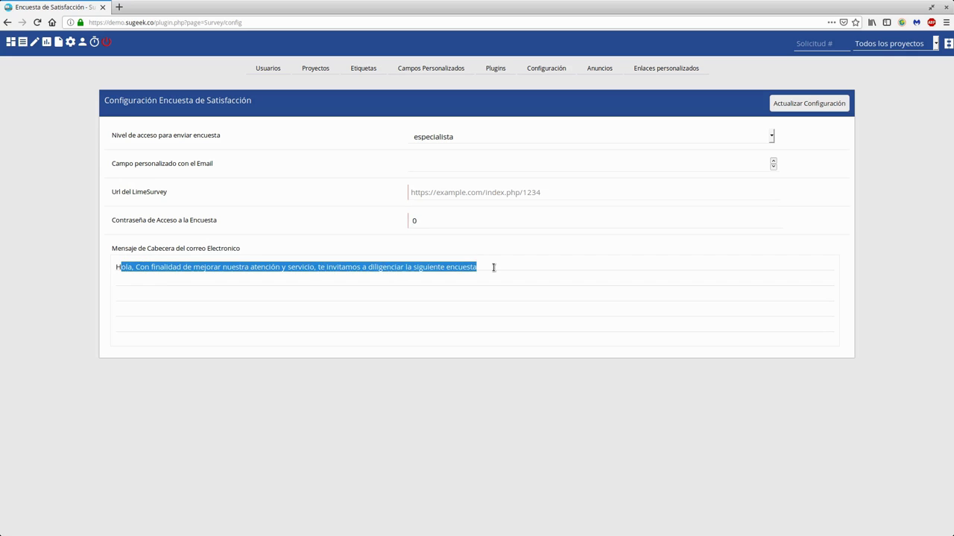
click(493, 266)
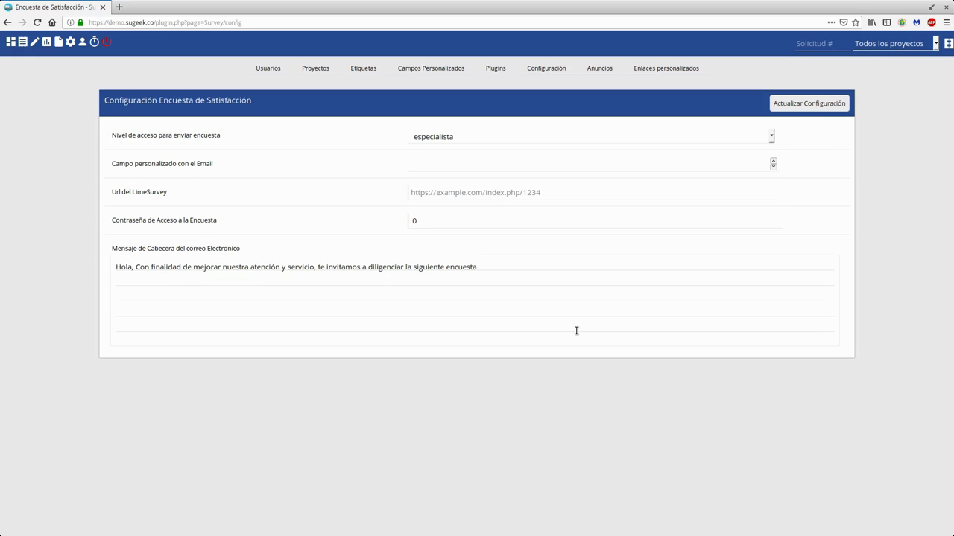
triple_click(436, 267)
click(353, 300)
Step: Open request #4 from the request list and check its Enviar Encuesta option
click(23, 42)
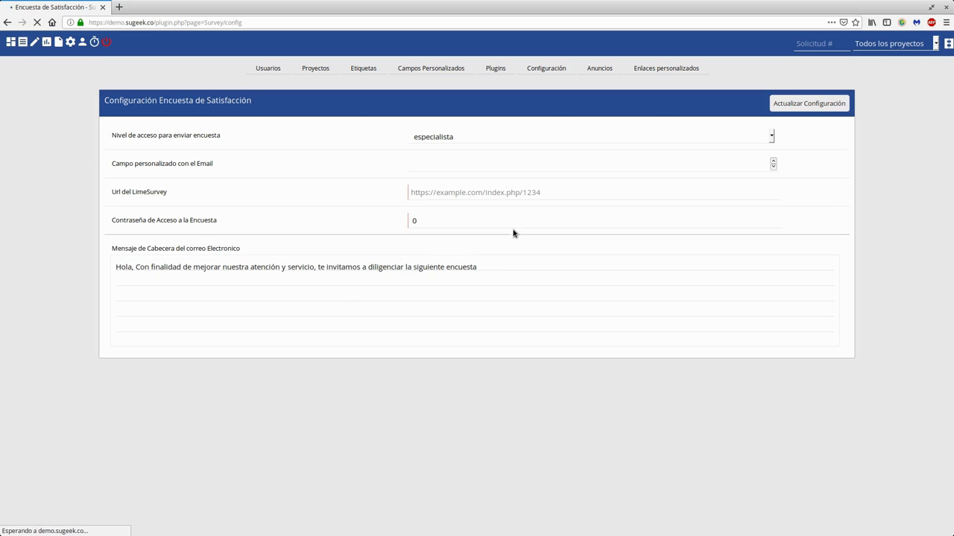
click(163, 127)
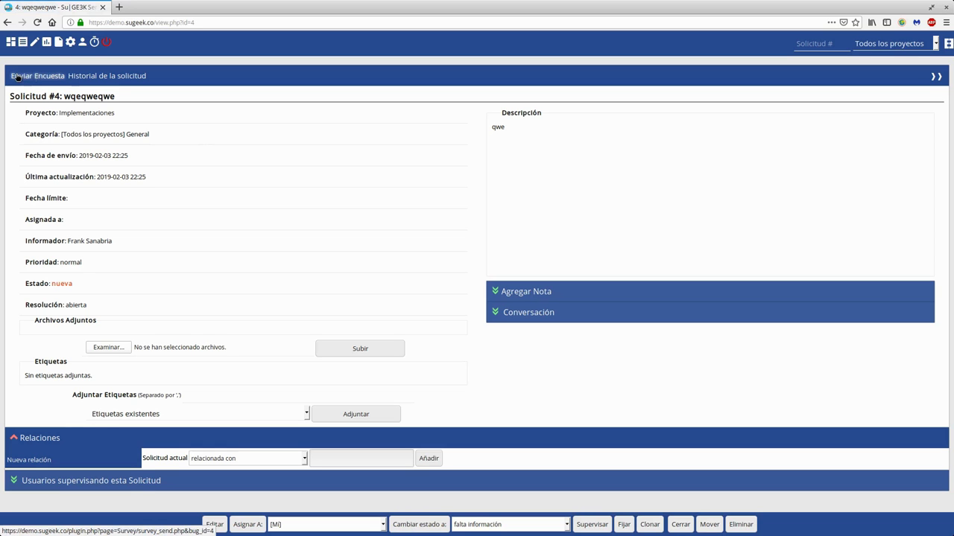
click(18, 77)
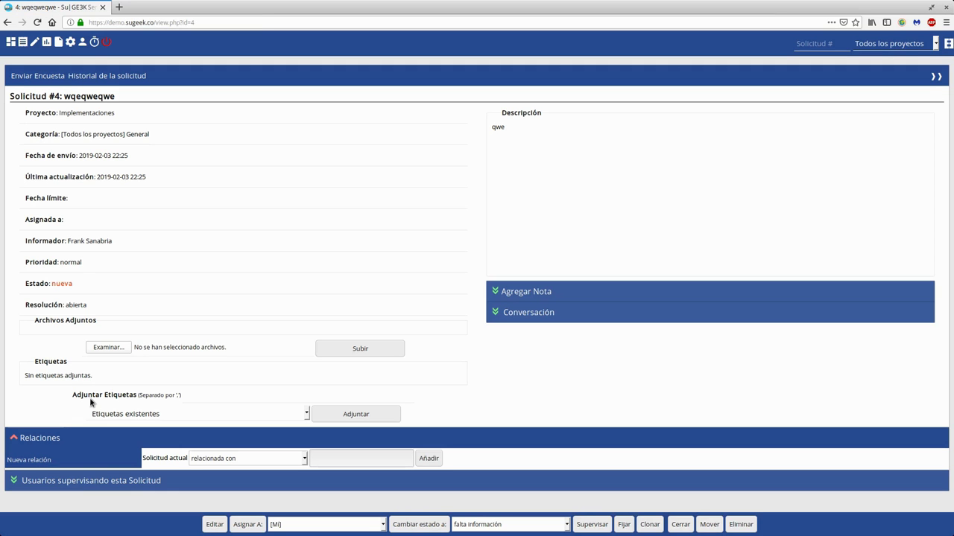
Step: Uninstall the Encuesta de Satisfacción 1 plugin from the installed plugins and confirm the removal
click(76, 45)
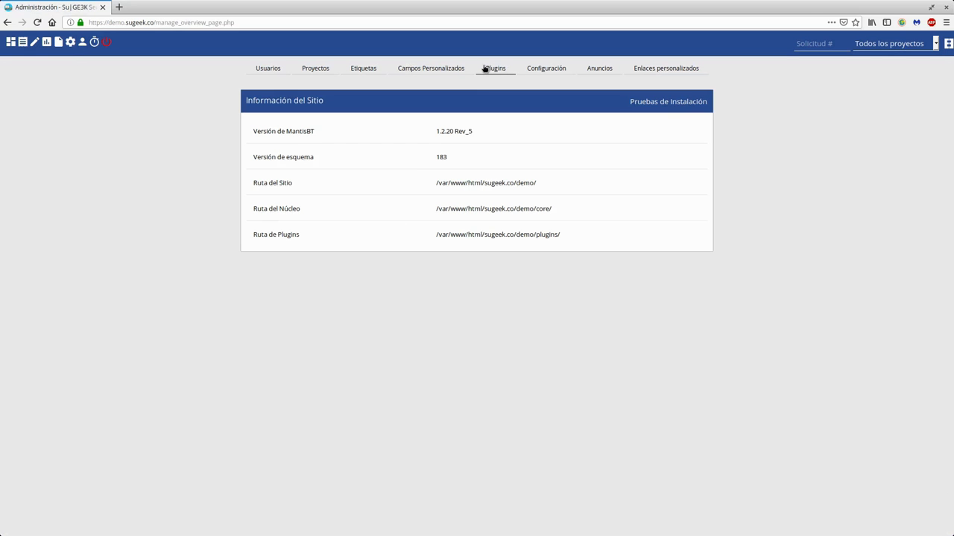
click(493, 68)
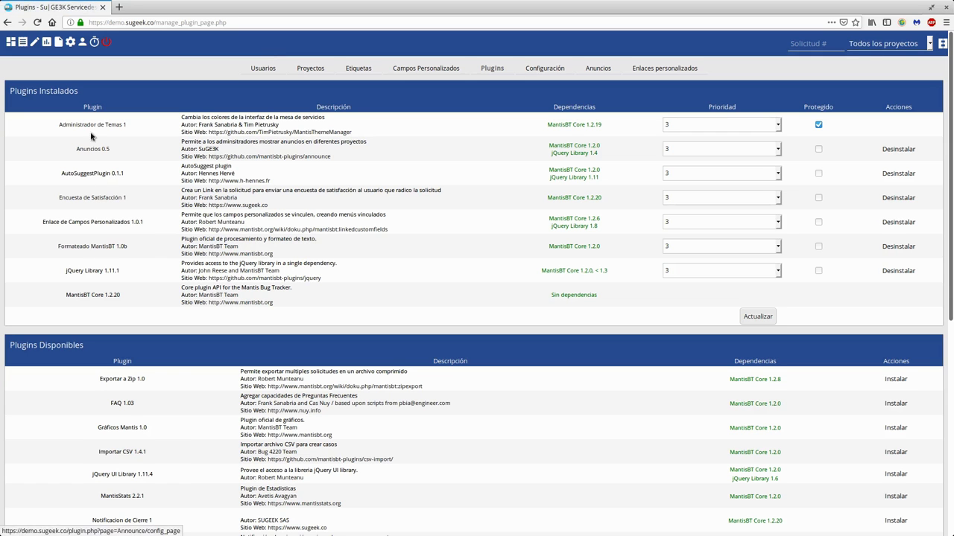
click(904, 198)
click(443, 96)
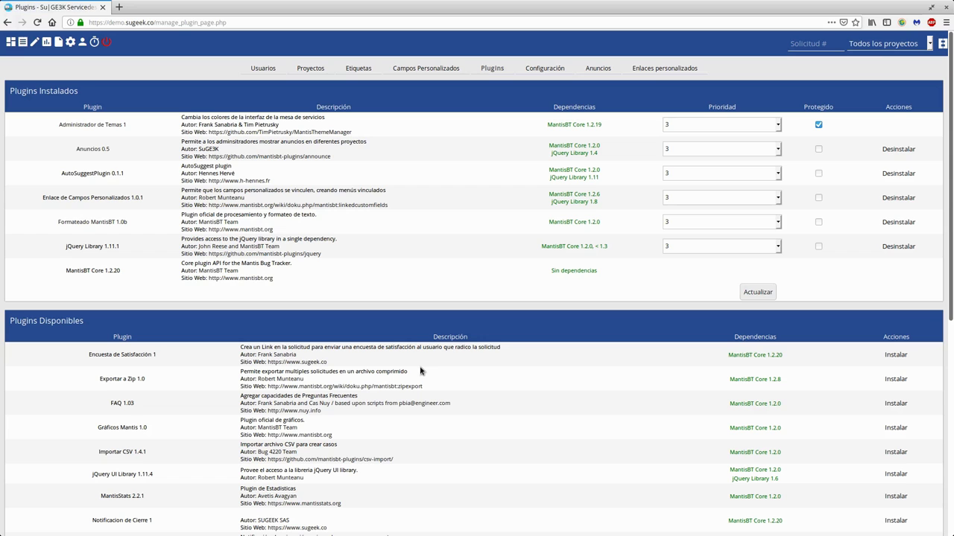
Step: Install the Exportar a Zip 1.0 plugin from the available plugins
drag(59, 354, 390, 356)
click(390, 356)
double_click(116, 355)
drag(158, 381, 101, 381)
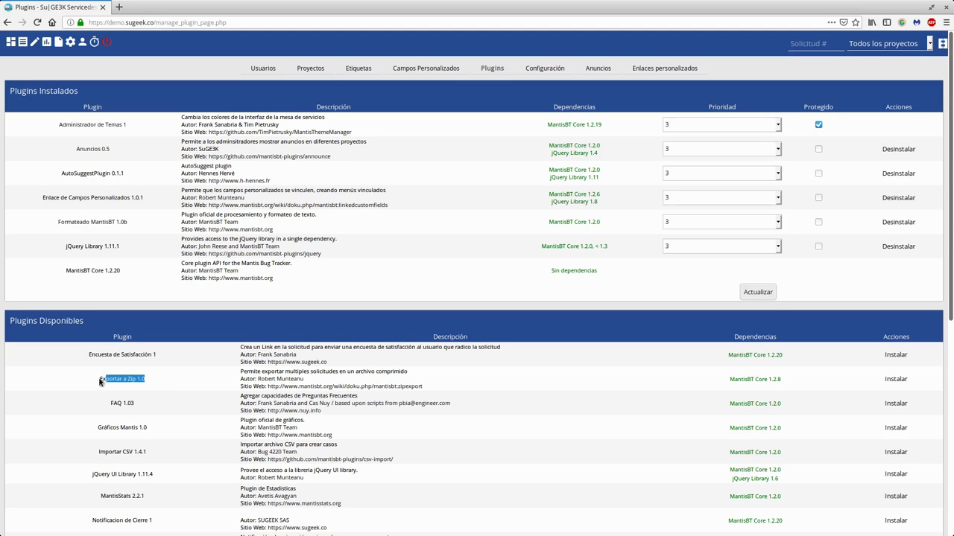
click(897, 380)
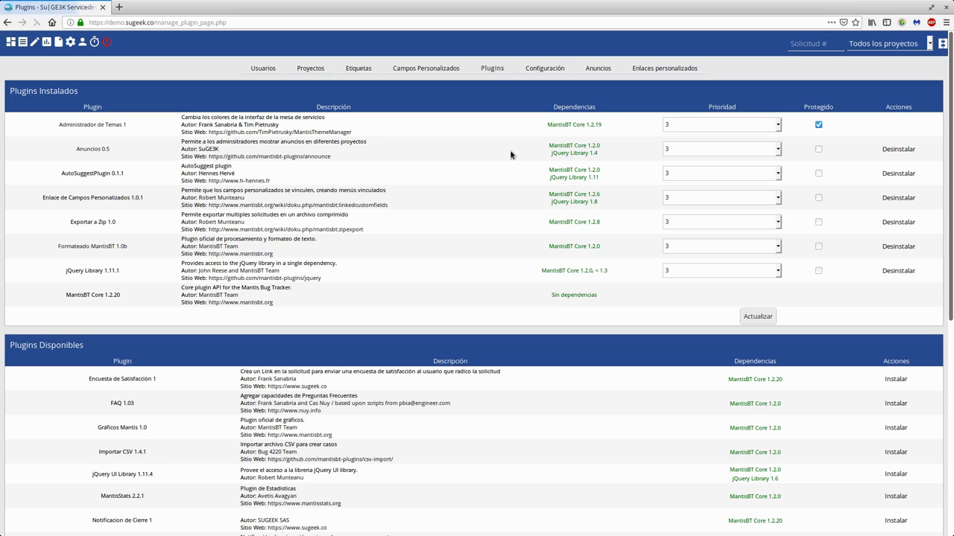
Step: Check the Exportar a Zip option in the request list and return to the plugin management page
click(23, 42)
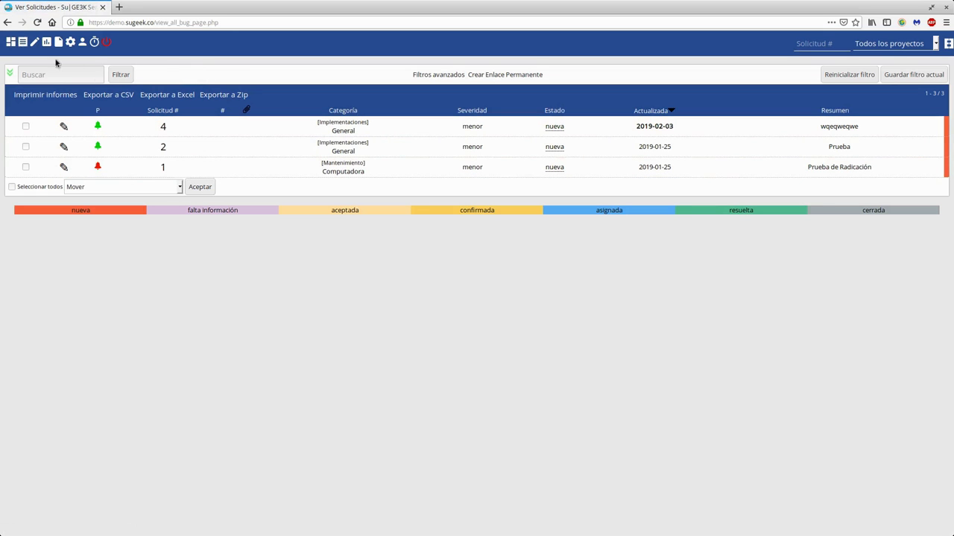
click(222, 100)
click(70, 42)
click(494, 69)
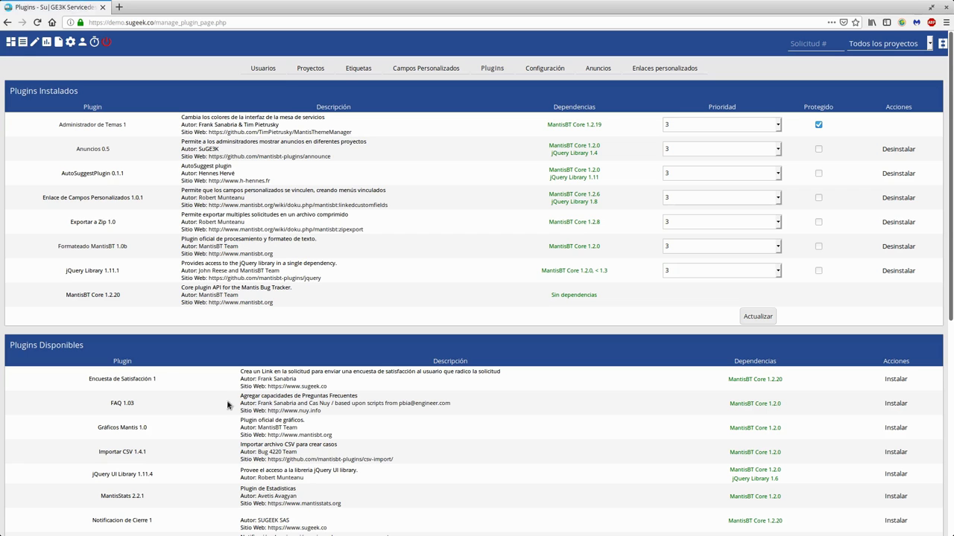
Step: Open request #4 and upload the screenshot "Captura realizada el 2019-02-03 18.19.38.png" from the Screenshots folder as an attachment
click(22, 42)
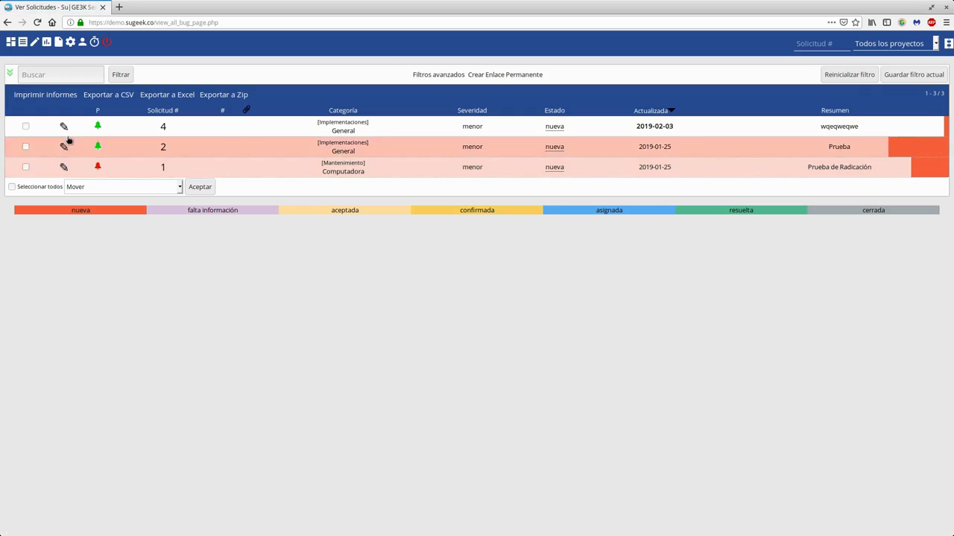
click(163, 128)
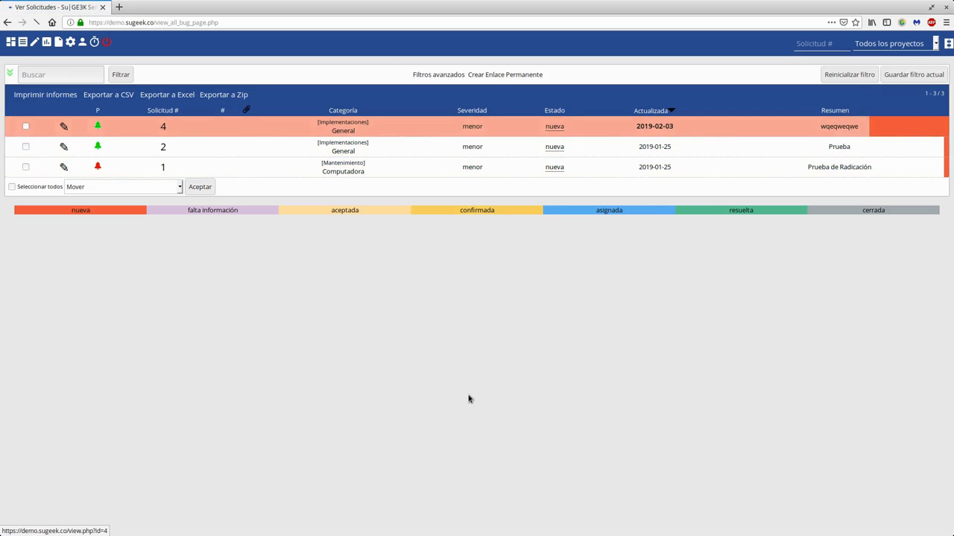
click(98, 348)
click(292, 138)
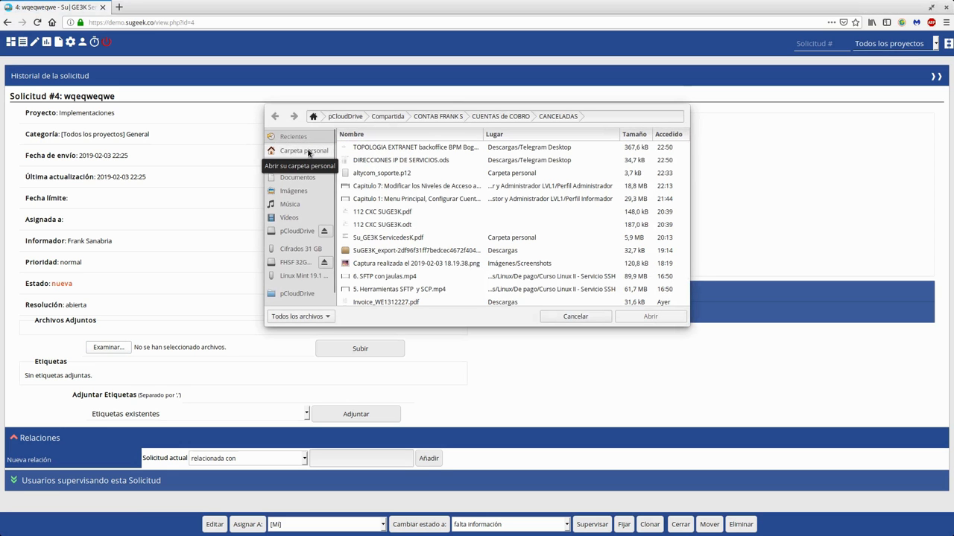
click(296, 191)
double_click(380, 148)
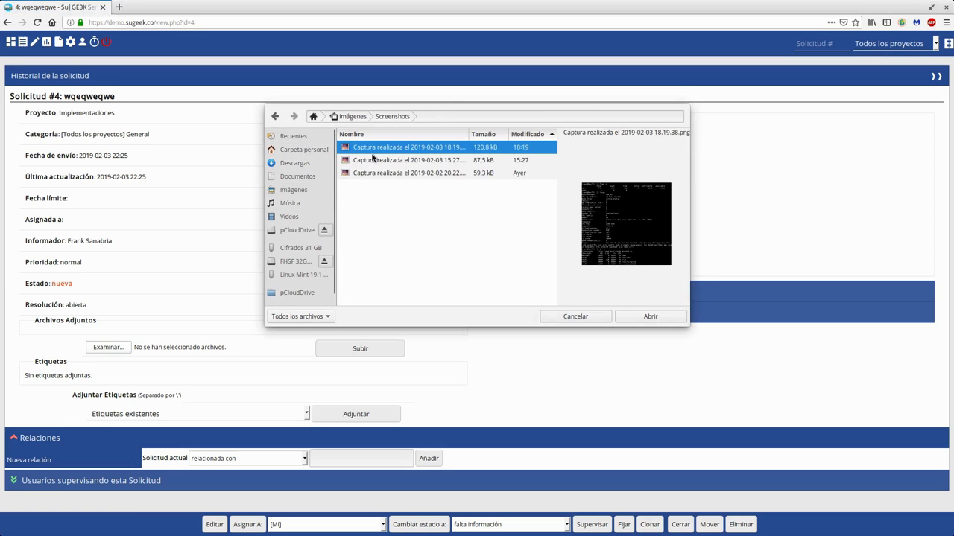
click(650, 316)
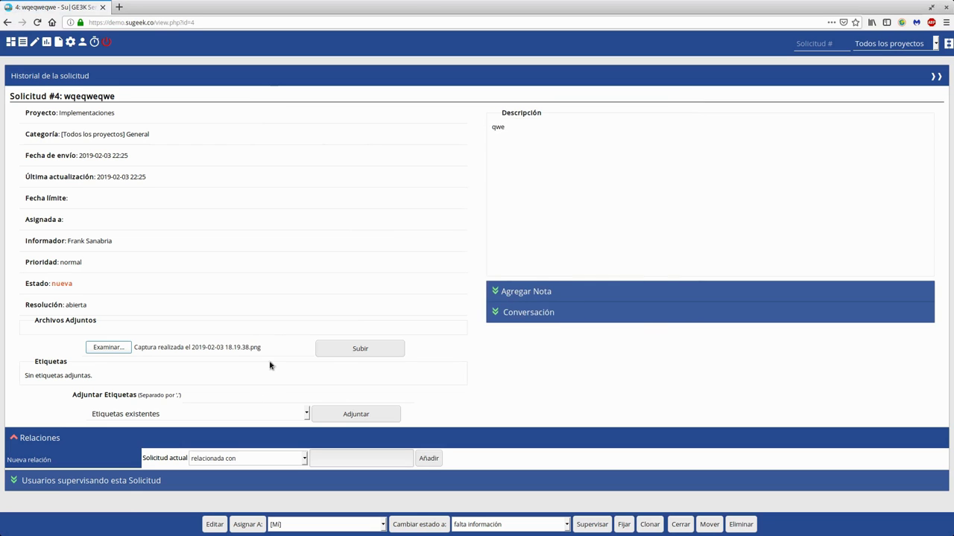
click(348, 351)
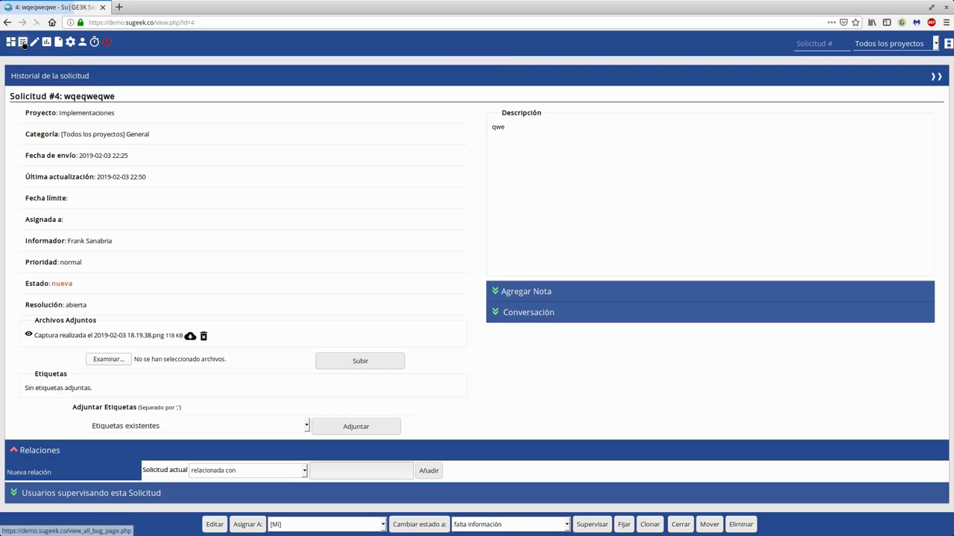
Step: Export the request list to a Zip file and open it with the default archive manager
click(20, 44)
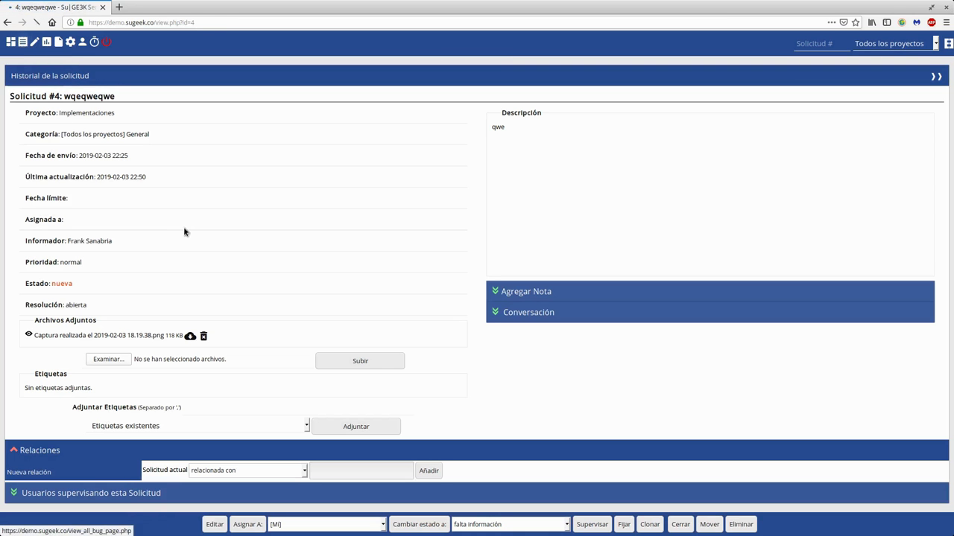
click(232, 101)
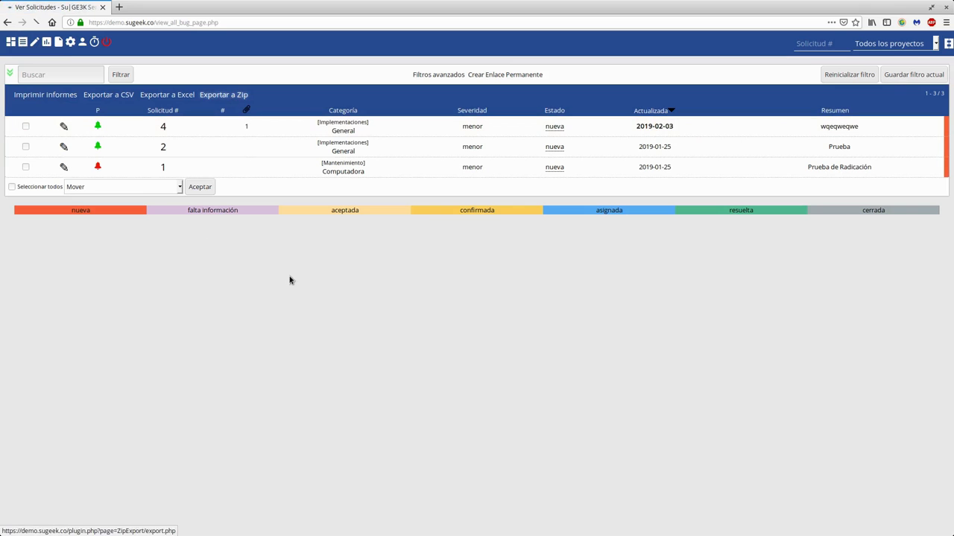
click(170, 286)
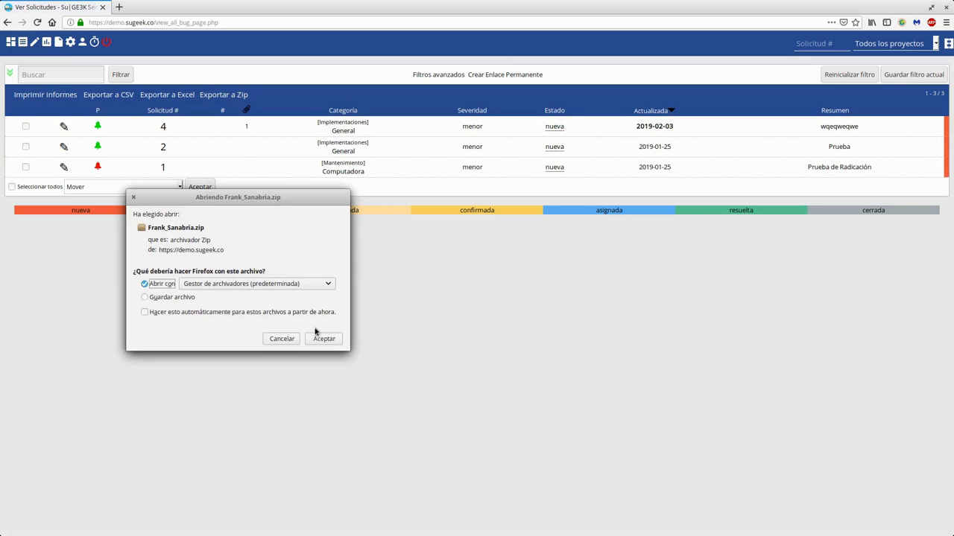
click(324, 339)
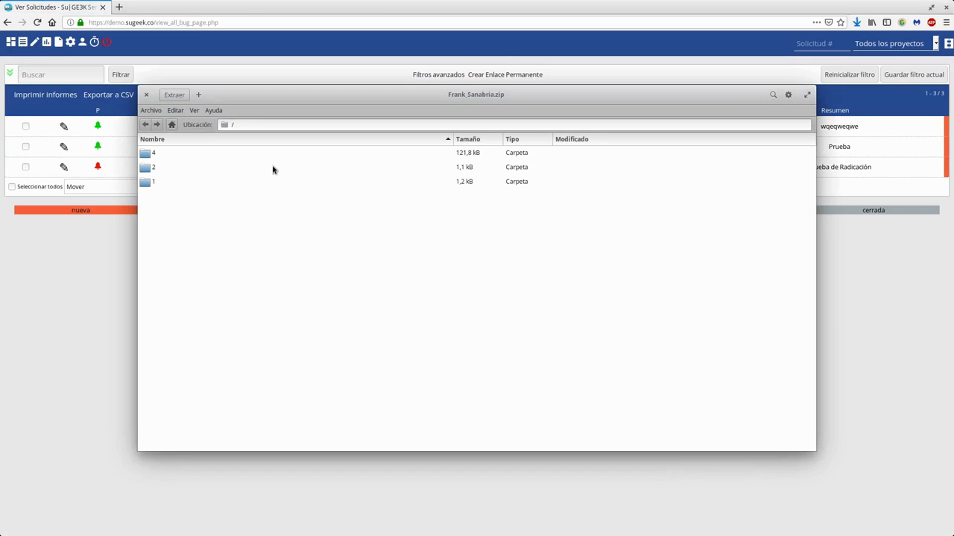
Step: Open bug.doc from folder 4 of the exported archive and review the request details in the document
drag(256, 107, 278, 213)
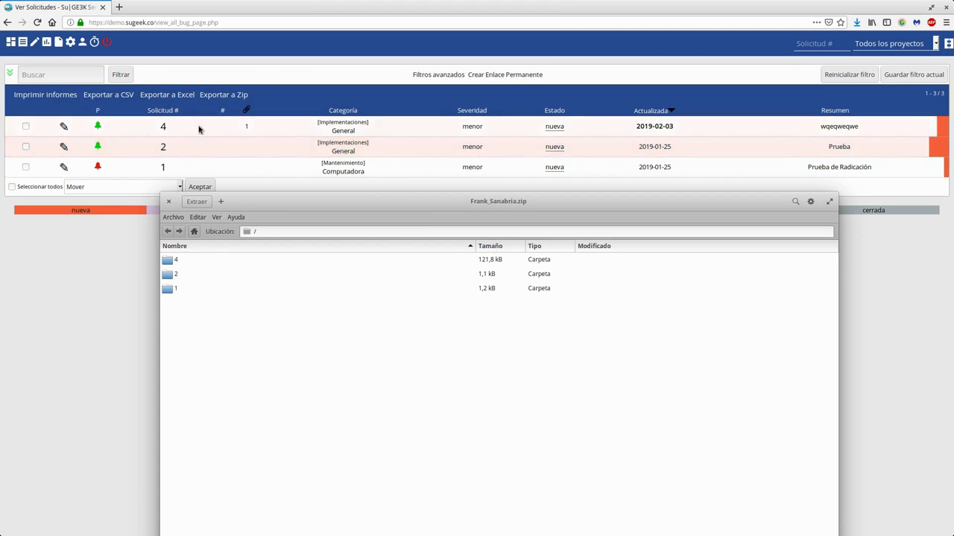
double_click(172, 262)
click(194, 277)
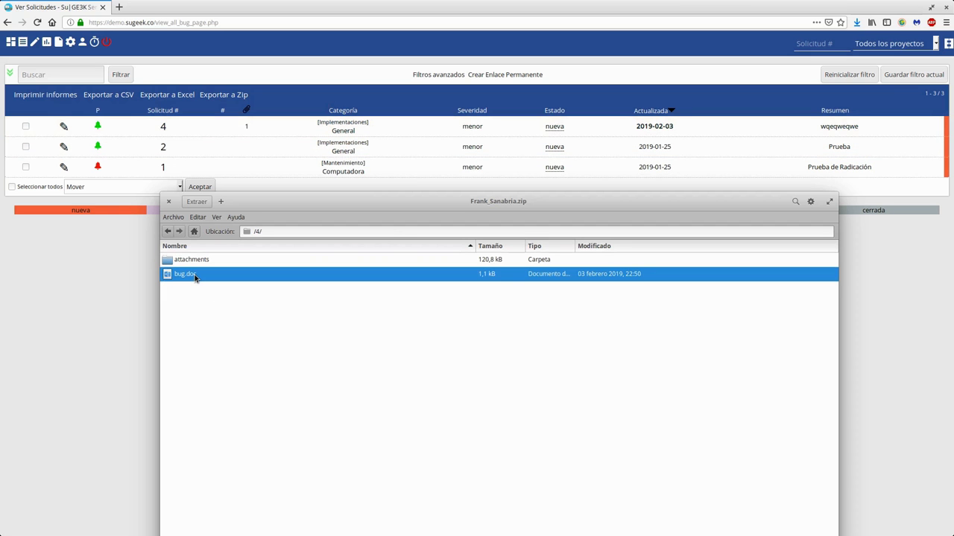
double_click(195, 277)
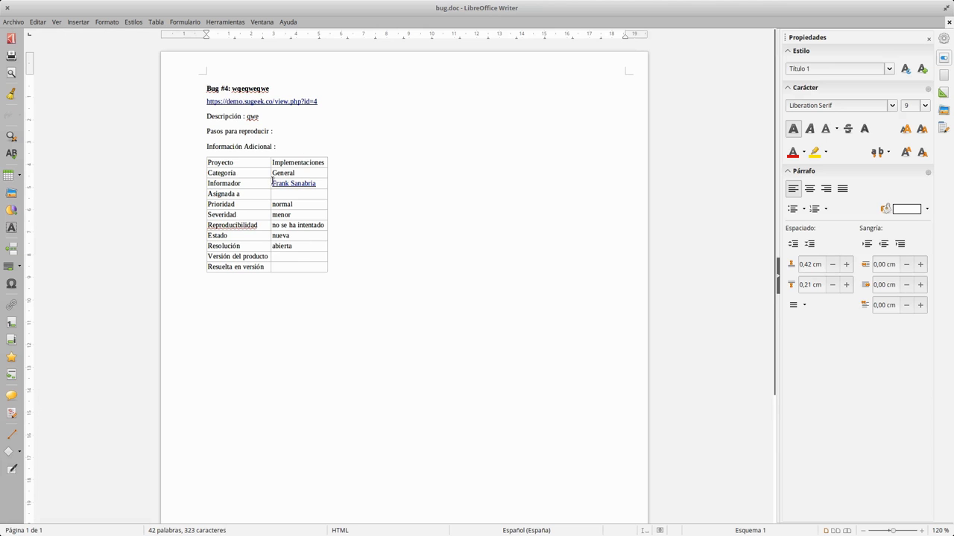
scroll(419, 301, down, 4)
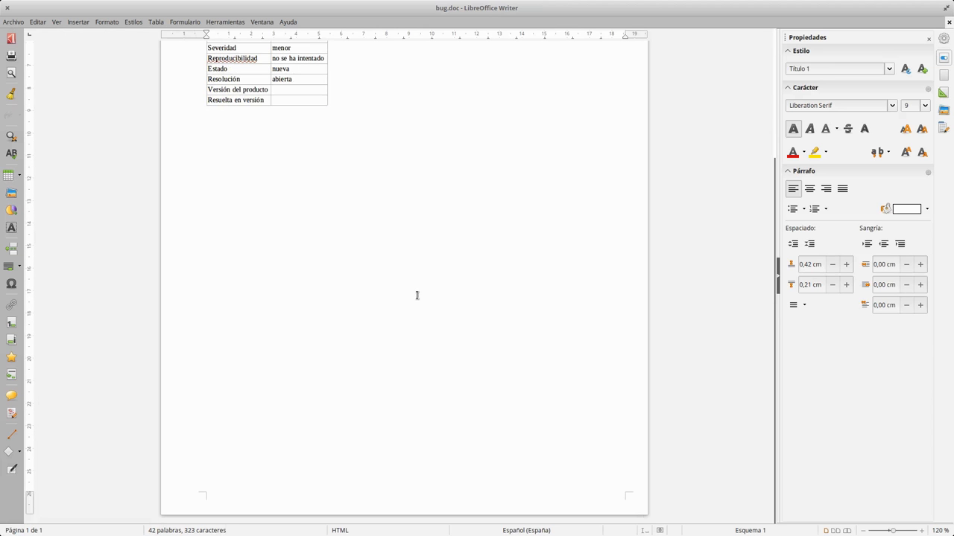
scroll(242, 187, up, 3)
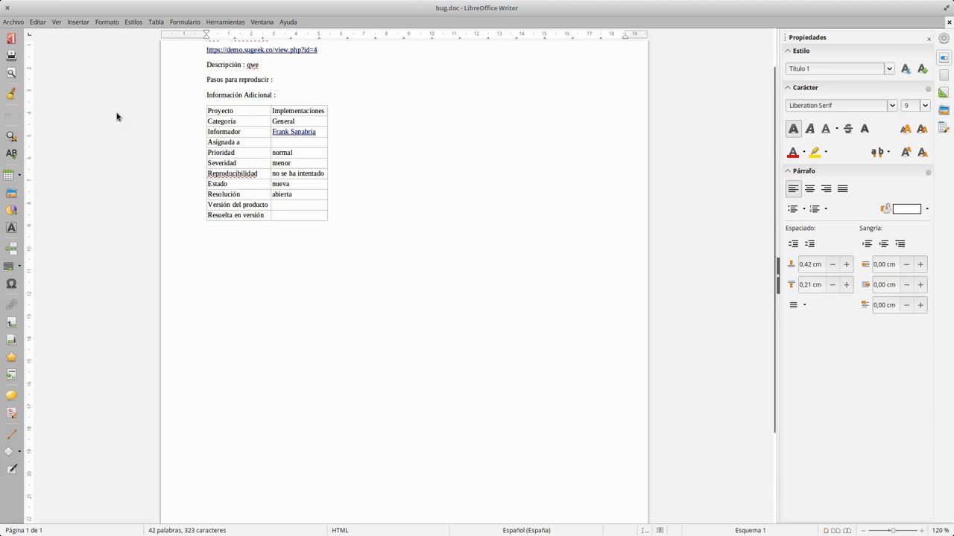
Step: Close bug.doc, view the screenshot stored in the exported archive's attachments folder, and close the image viewer and the archive
scroll(271, 191, up, 2)
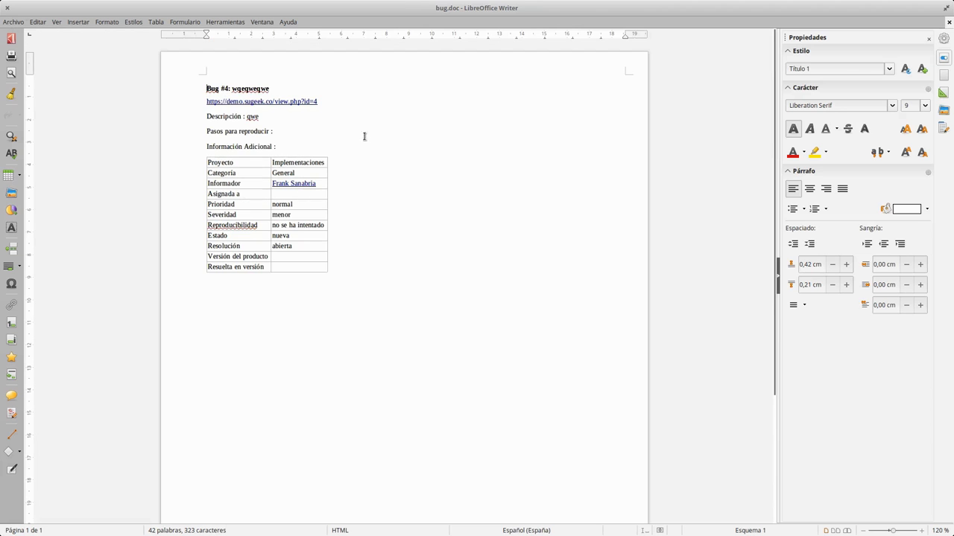
click(7, 8)
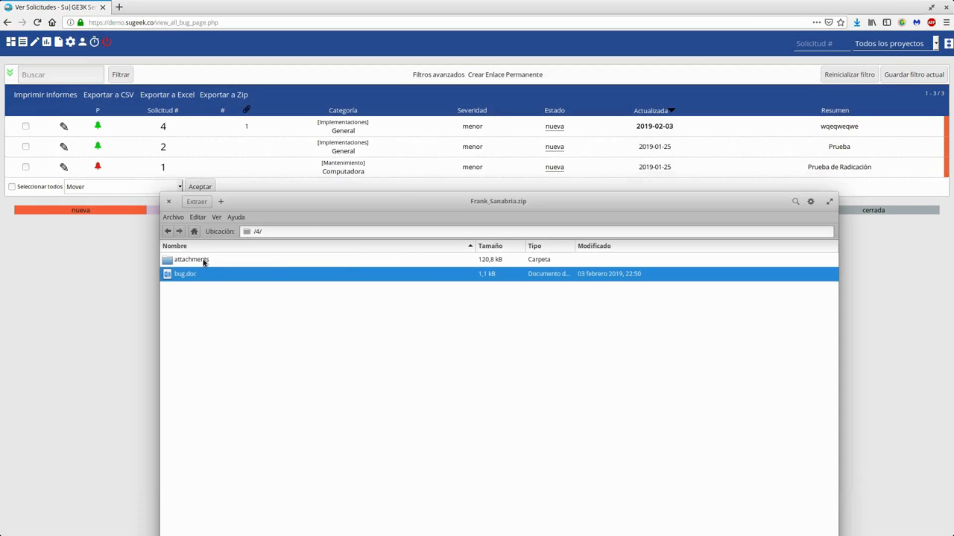
double_click(204, 261)
double_click(205, 262)
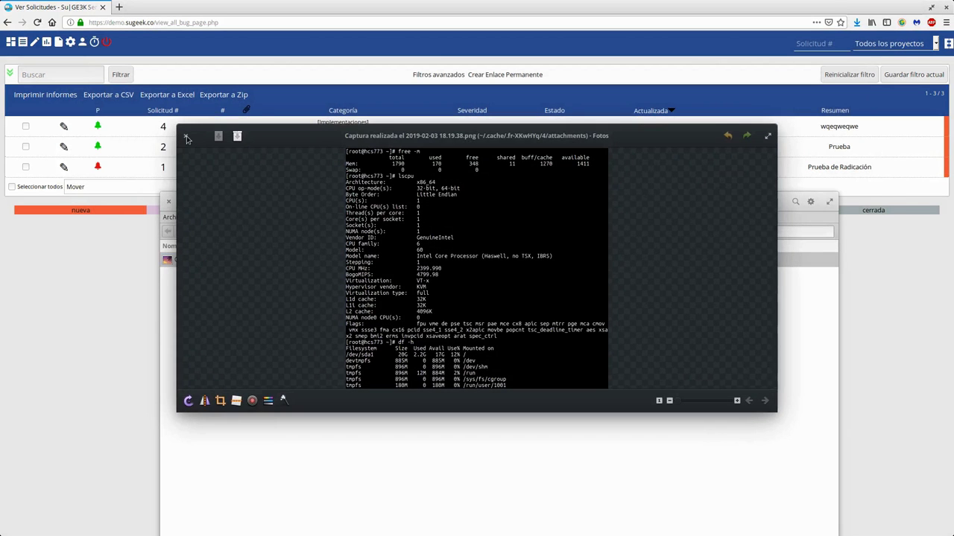
click(186, 138)
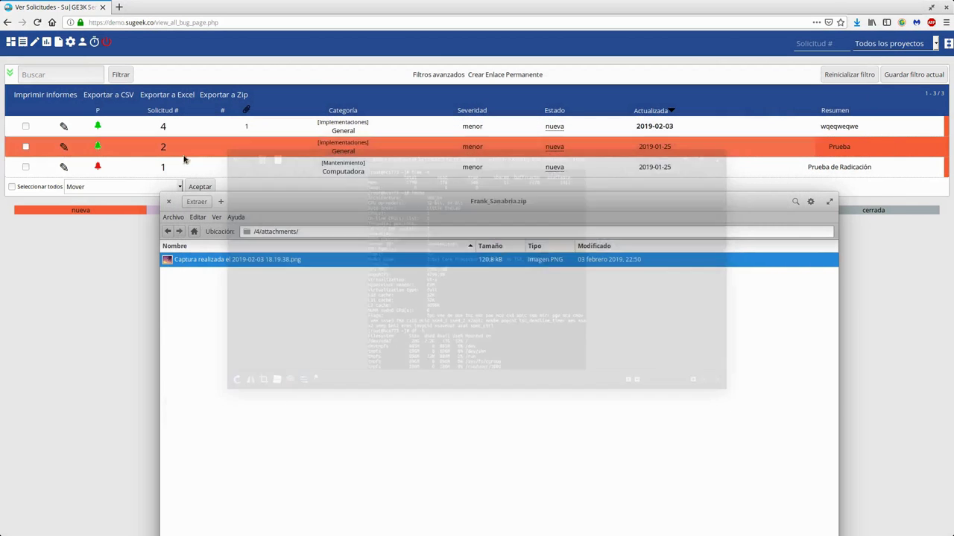
click(170, 202)
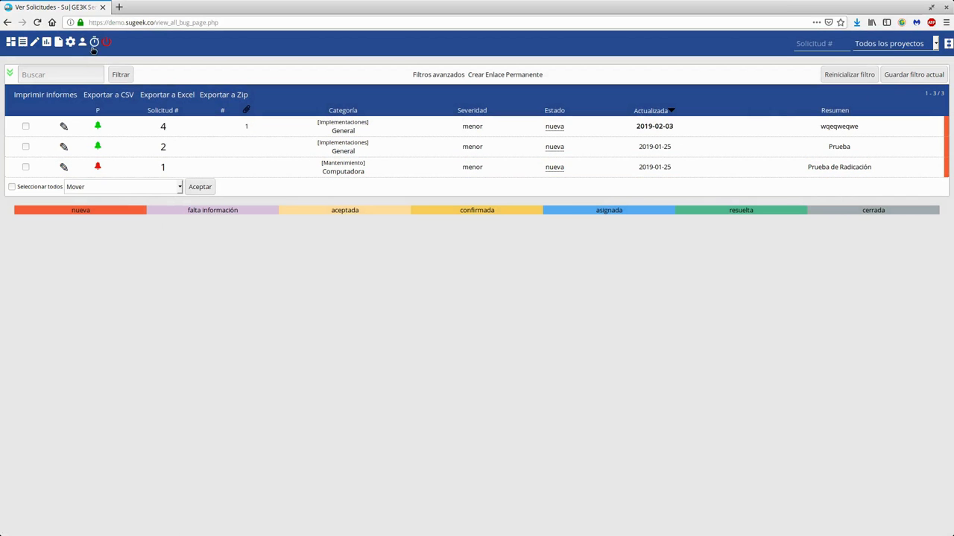
Step: Go to the plugin management page and install the FAQ 1.03 plugin from the available plugins
click(71, 42)
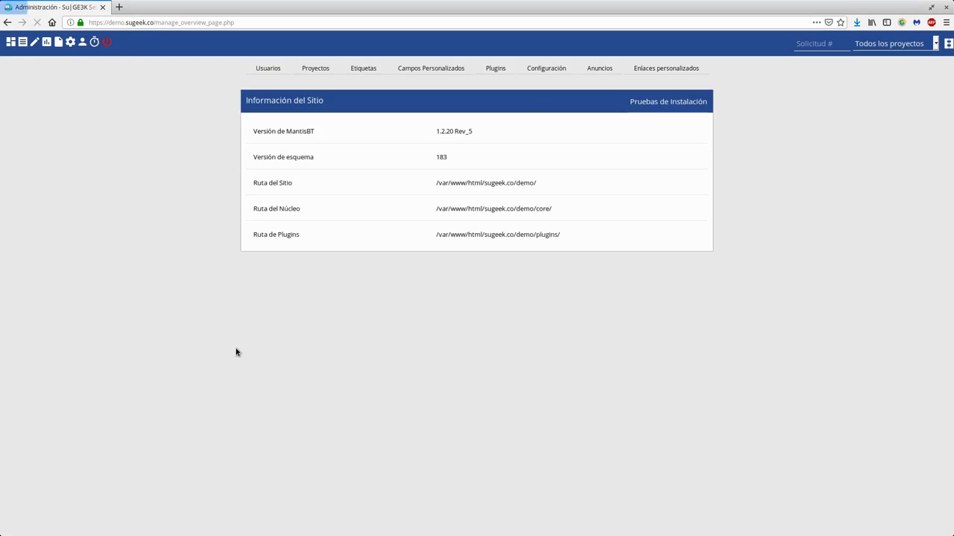
click(497, 69)
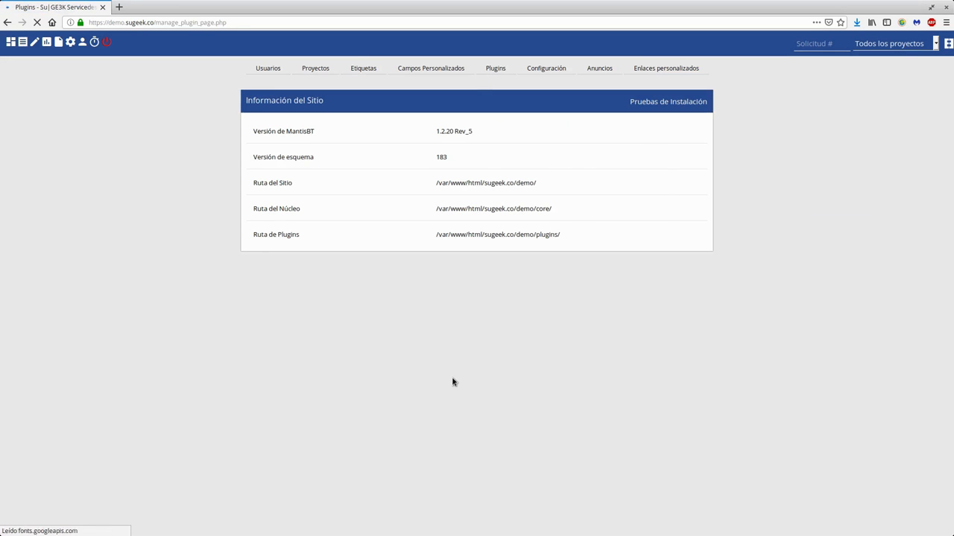
scroll(130, 383, down, 3)
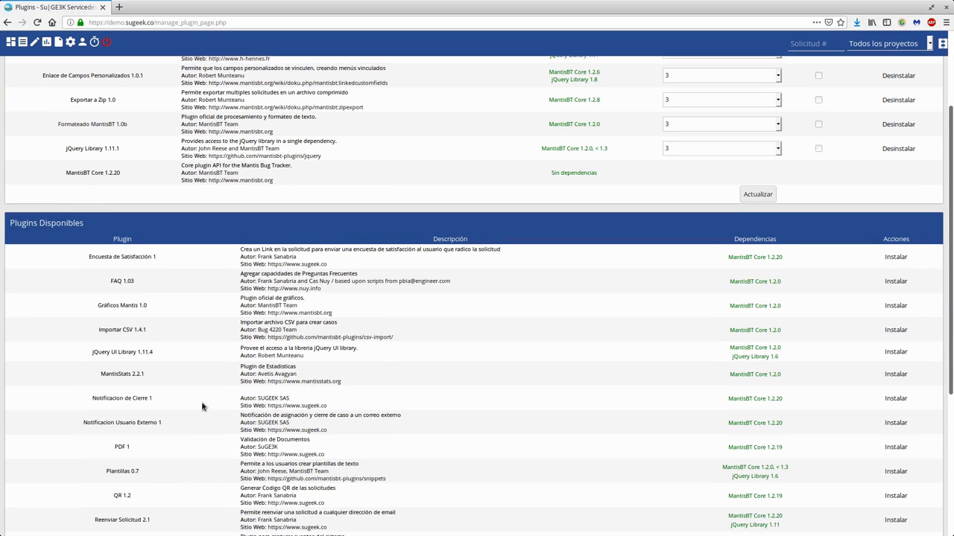
drag(106, 277, 151, 278)
click(151, 279)
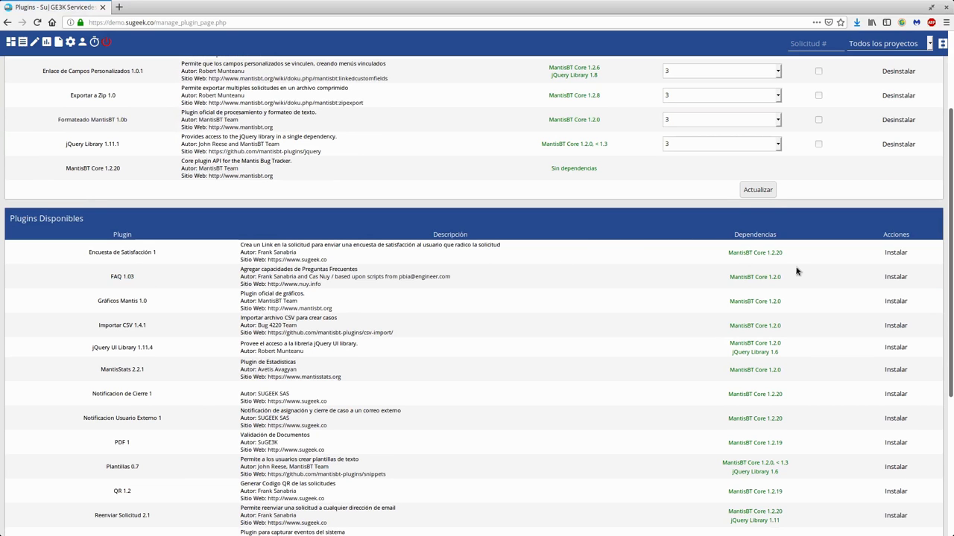
click(895, 277)
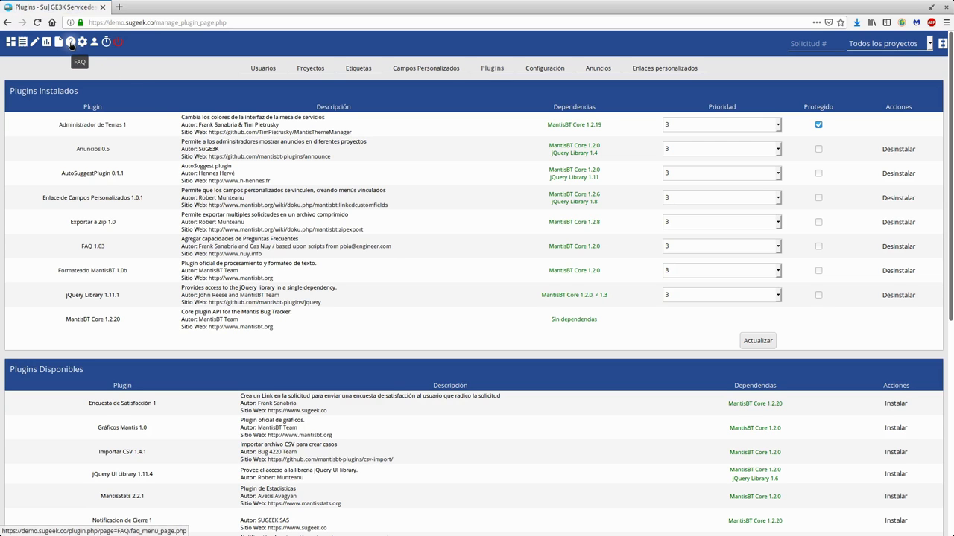
Step: Open the FAQ plugin's configuration and examine the options for saving FAQs per project and associating requests as FAQ
click(94, 249)
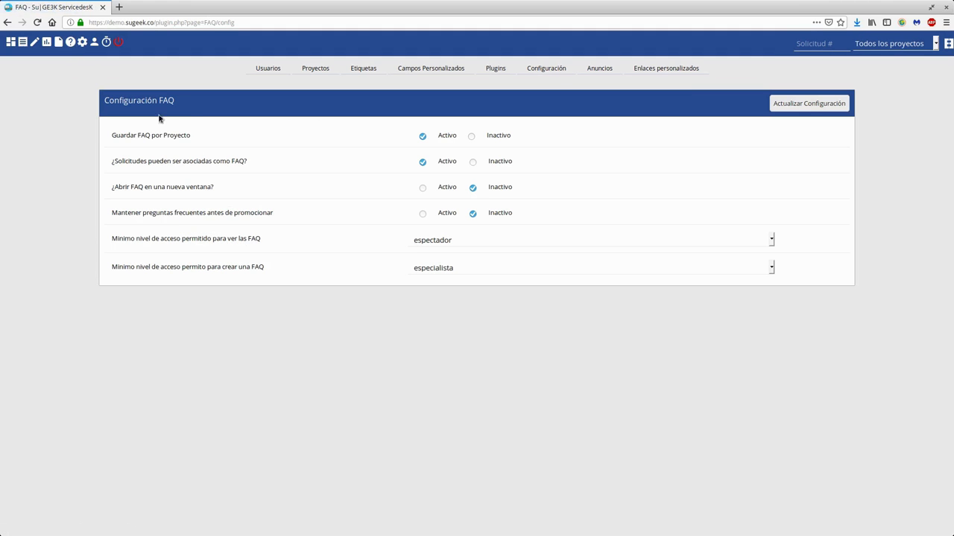
drag(117, 137, 172, 143)
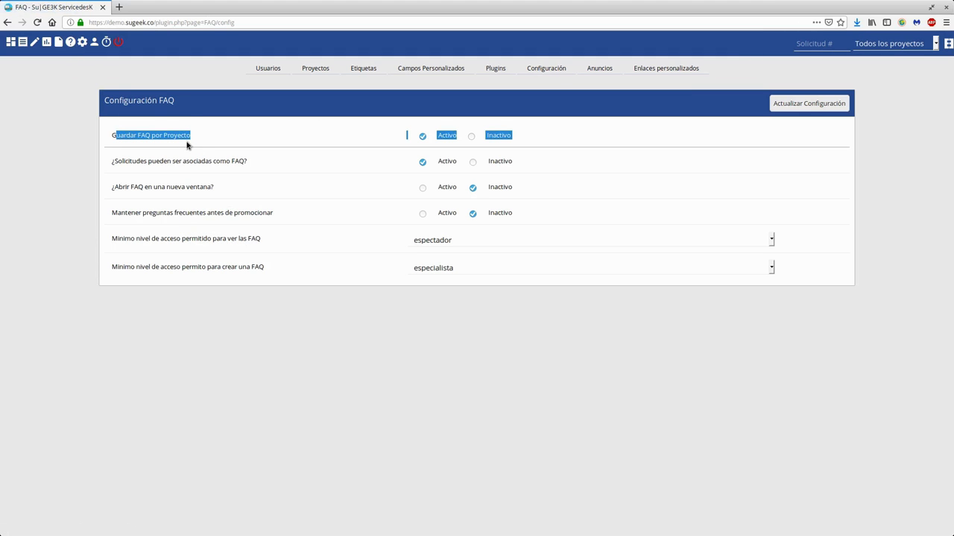
click(187, 145)
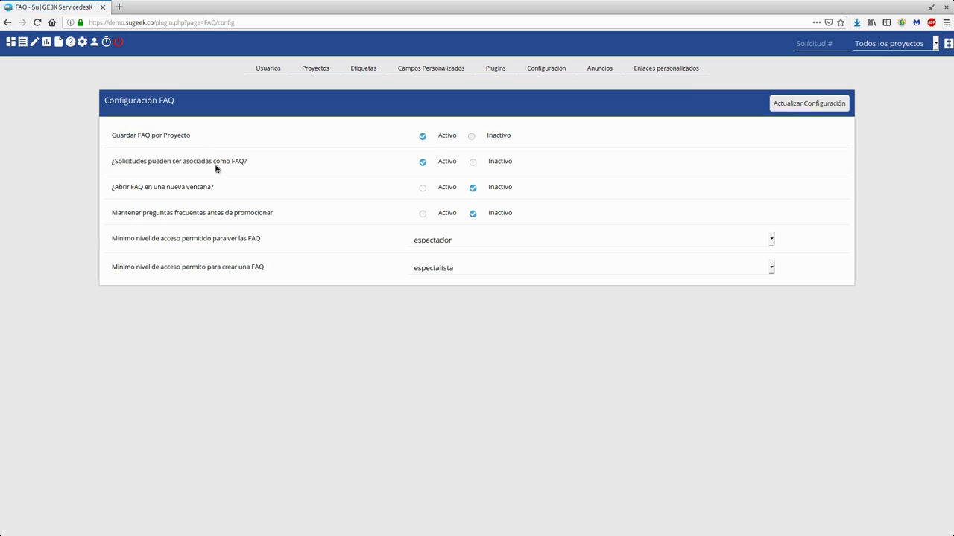
click(859, 50)
click(897, 216)
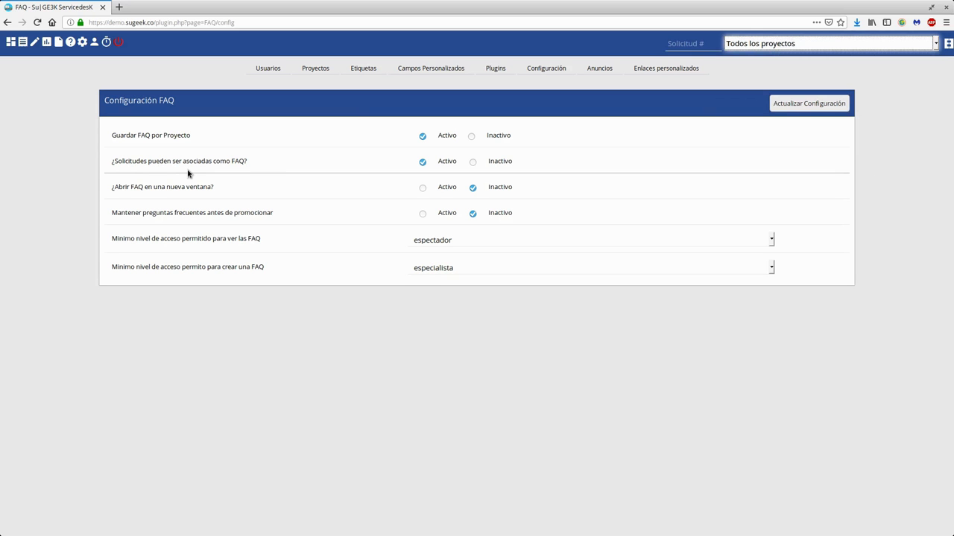
click(481, 166)
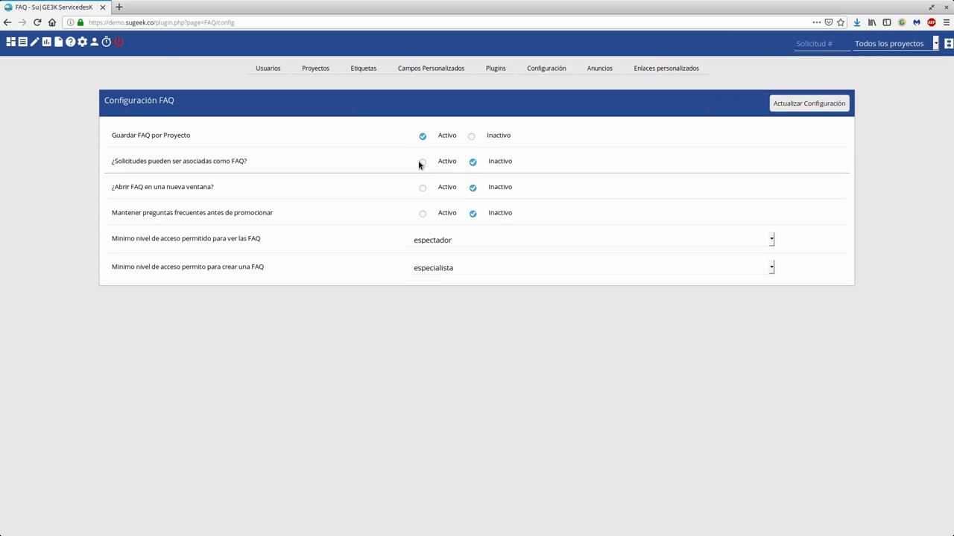
Step: Open the request list in a new browser tab and view request #4 to check its Promover a FAQ option
right_click(26, 44)
click(47, 53)
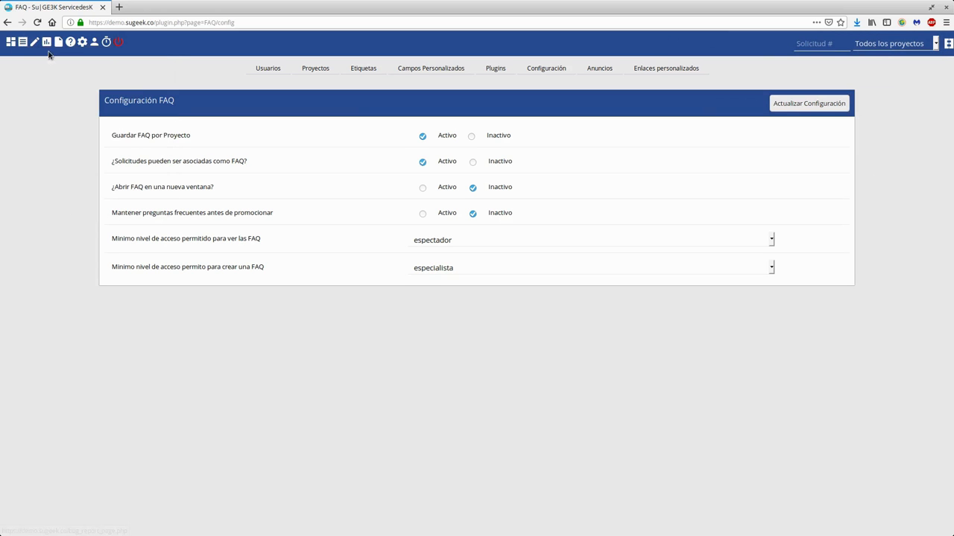
click(162, 8)
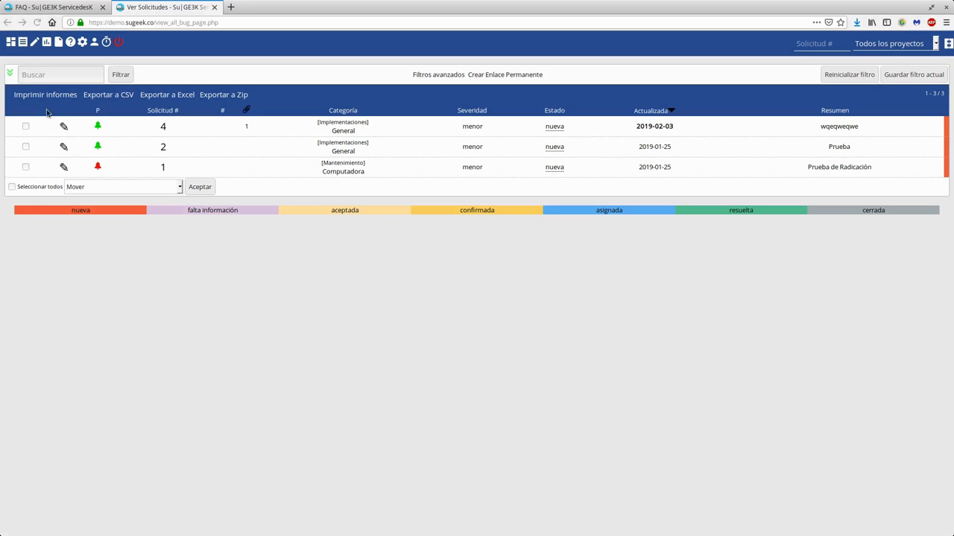
click(161, 127)
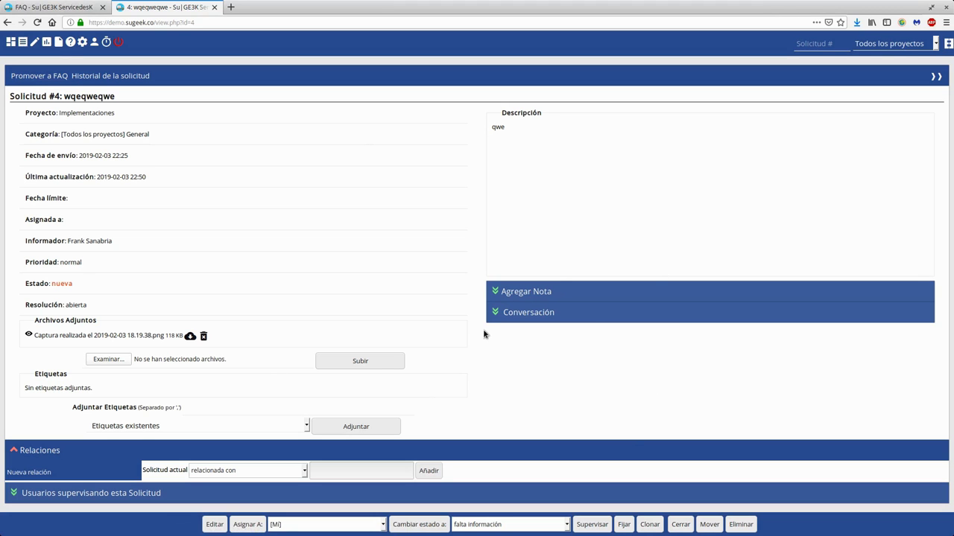
Step: Set "¿Solicitudes pueden ser asociadas como FAQ?" to Inactivo with viewing level espectador, update the FAQ configuration, and check its effect on request #4
click(47, 12)
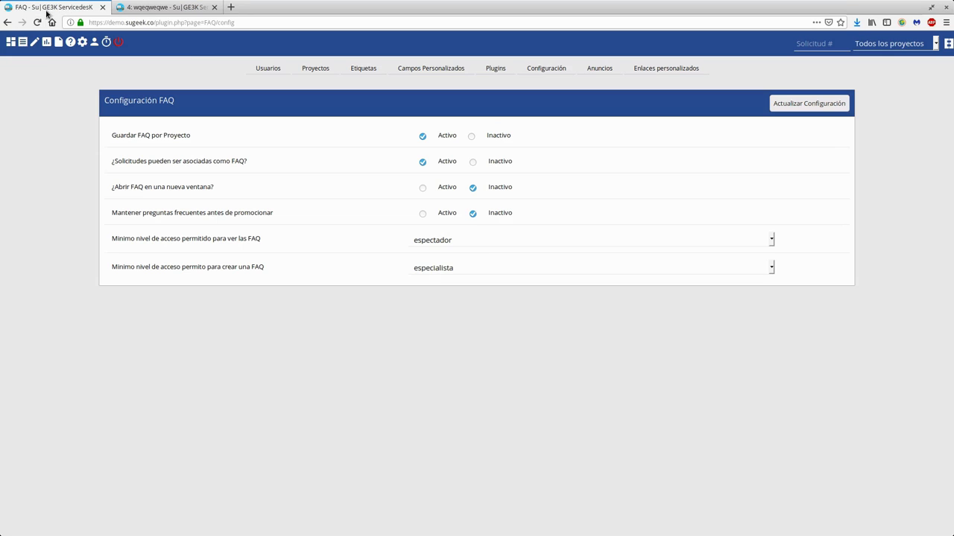
click(472, 162)
click(417, 241)
click(417, 268)
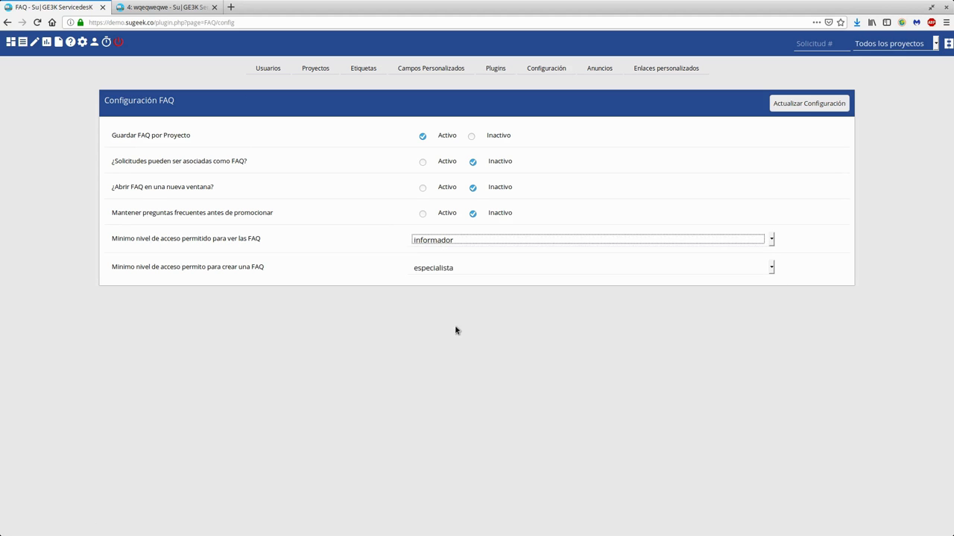
click(447, 243)
click(444, 251)
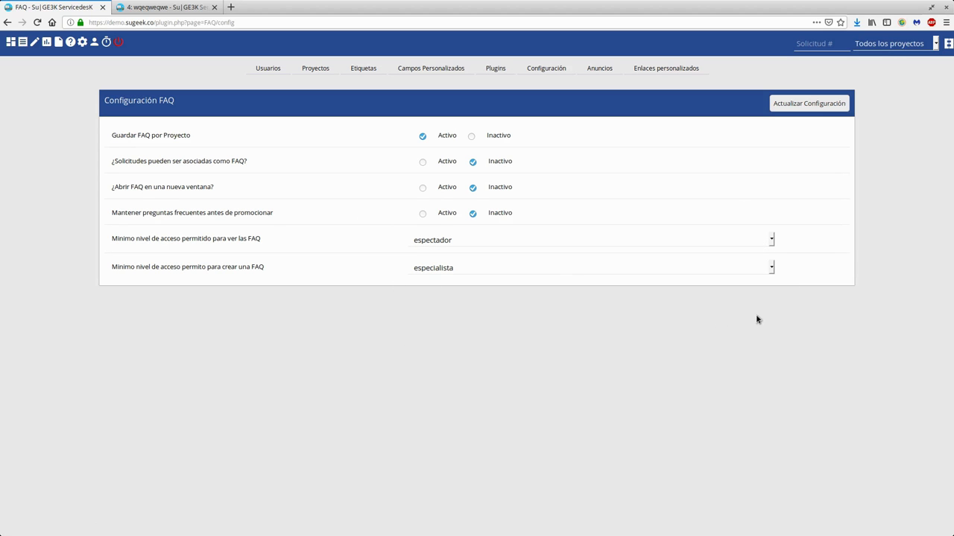
drag(137, 268, 278, 322)
click(290, 354)
click(818, 104)
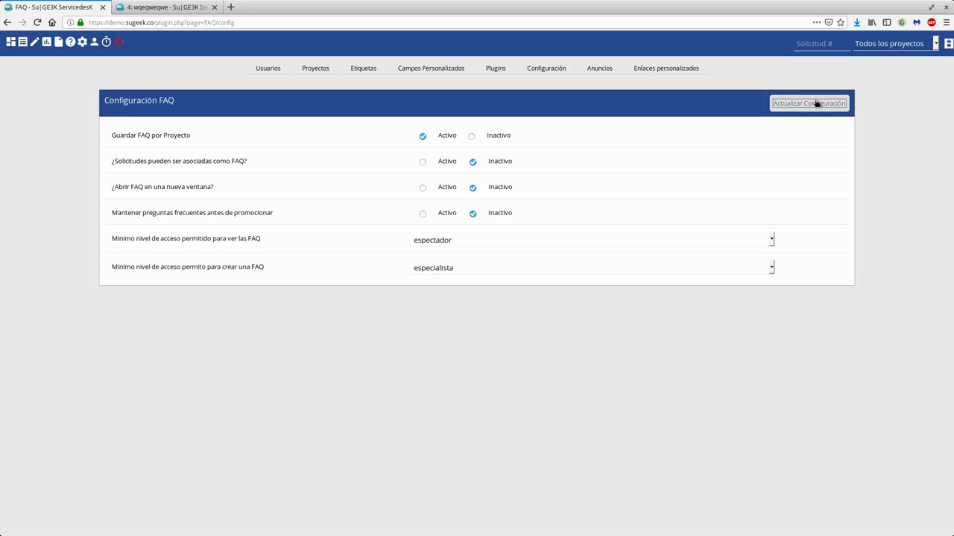
click(163, 7)
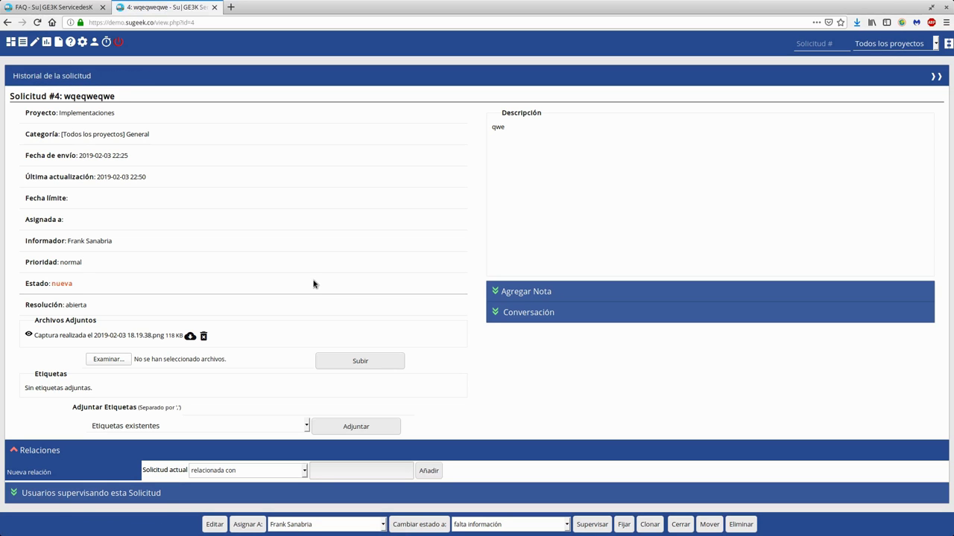
click(82, 10)
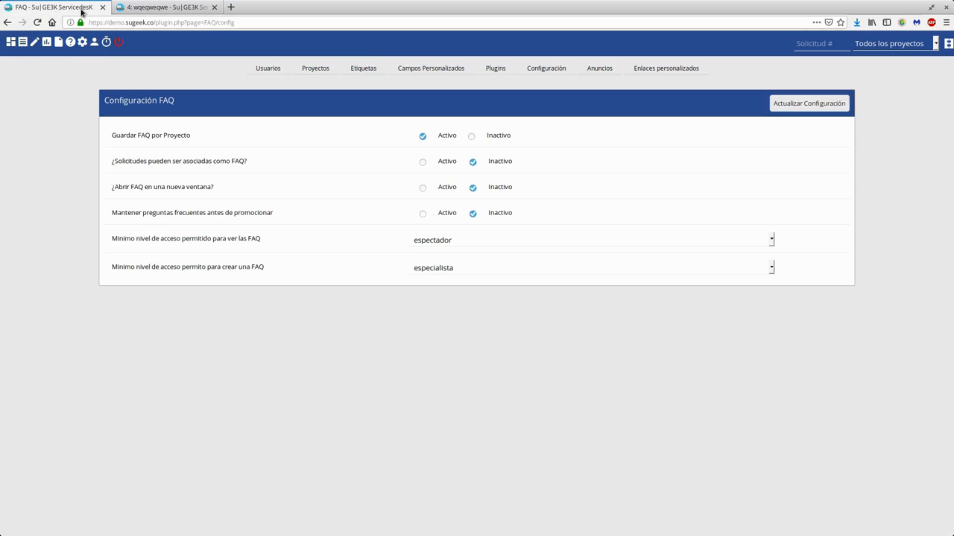
Step: Open the FAQ page and switch the current project to Implementaciones
click(70, 43)
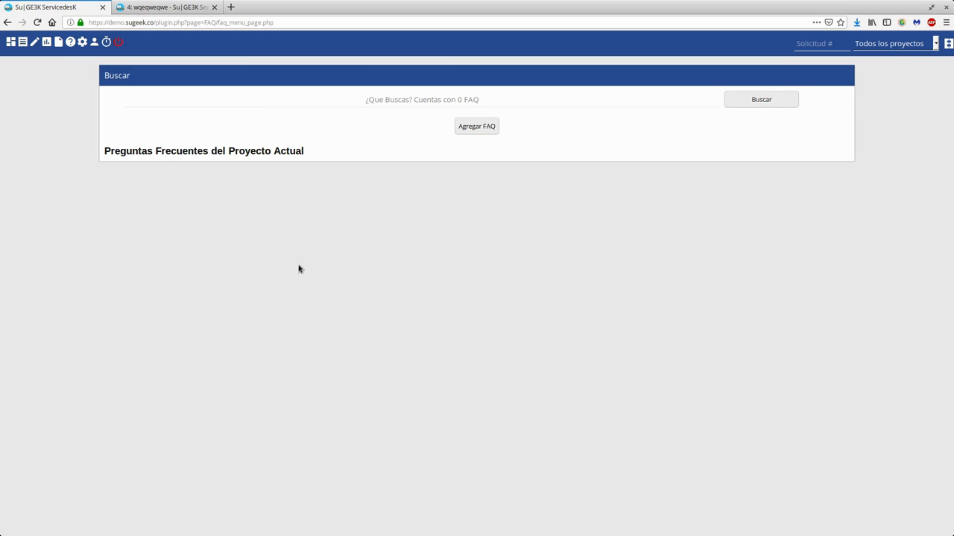
click(887, 44)
click(871, 75)
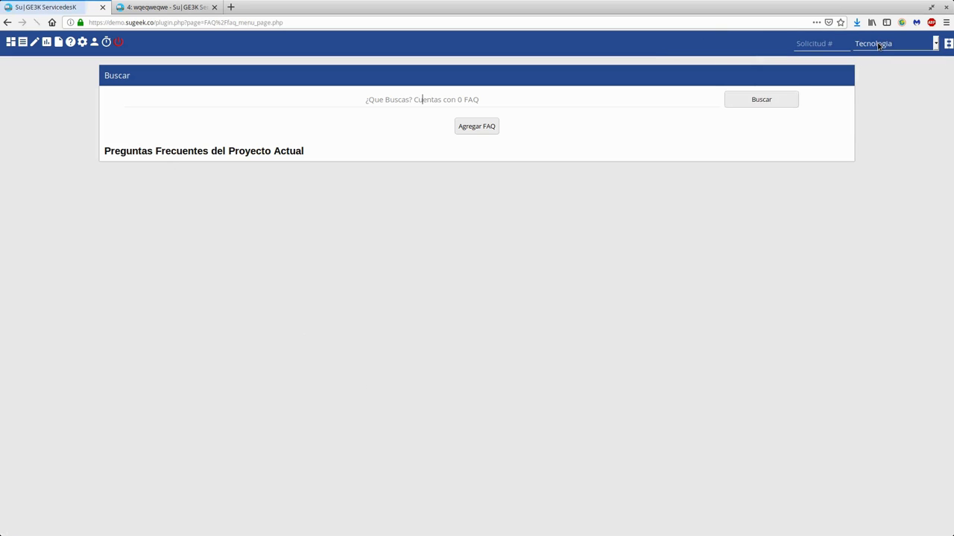
click(878, 45)
click(794, 119)
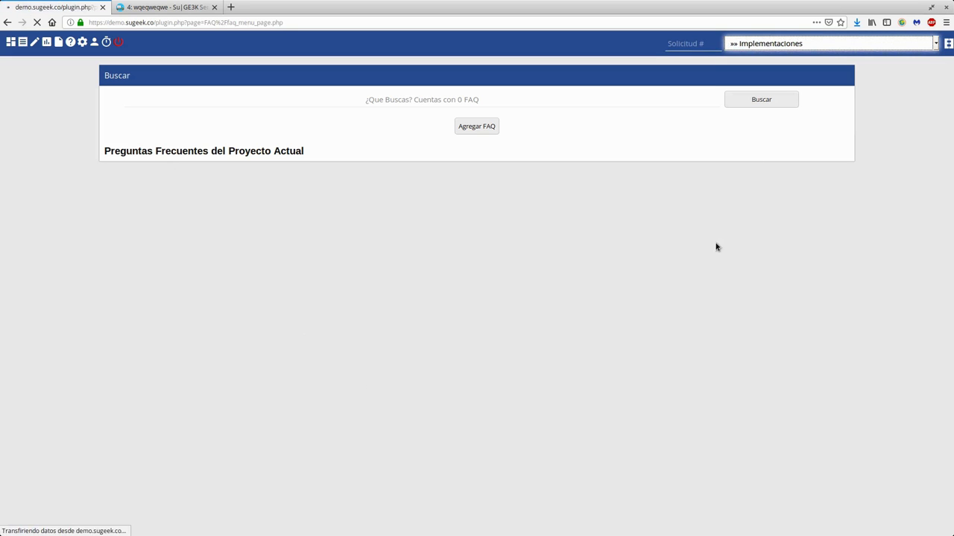
Step: Start a new FAQ with the question "Instalar SAMBA sobre CentOS" and fill the answer with several lines of placeholder text
click(489, 127)
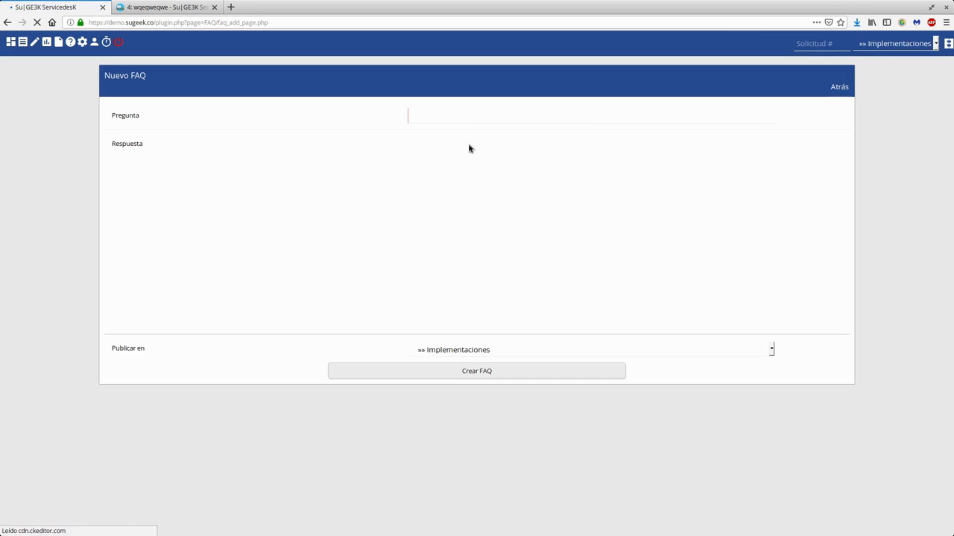
click(469, 115)
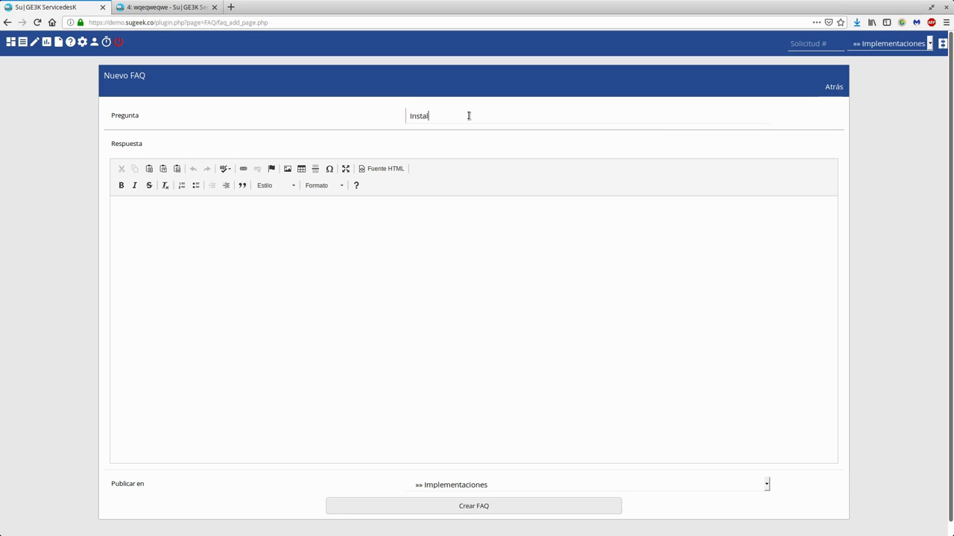
text(Instalar SAMAB)
click(454, 312)
text(asdsadsadasdsa)
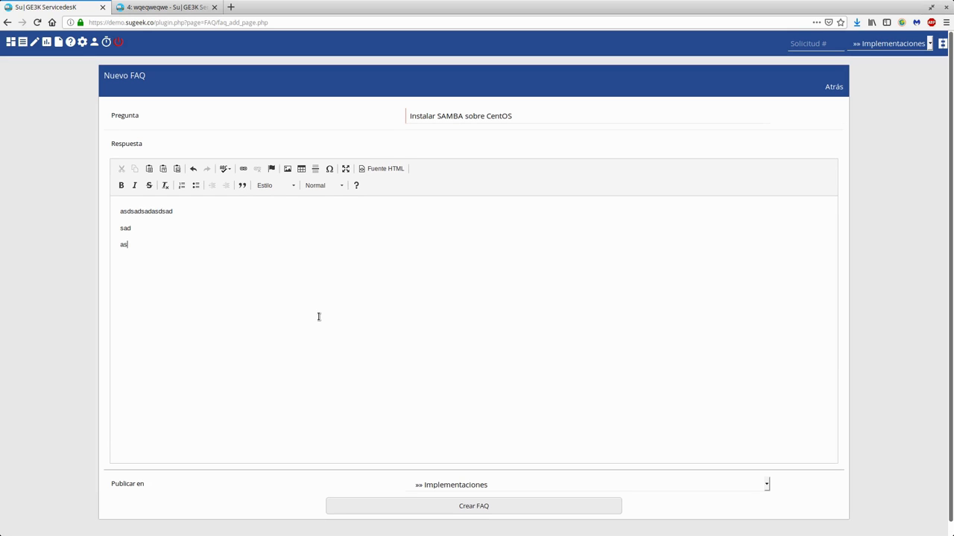
text(d)
key(Return)
text(asd)
Step: Create the FAQ with Implementaciones as its publishing project and continue to the FAQ list
scroll(366, 307, down, 1)
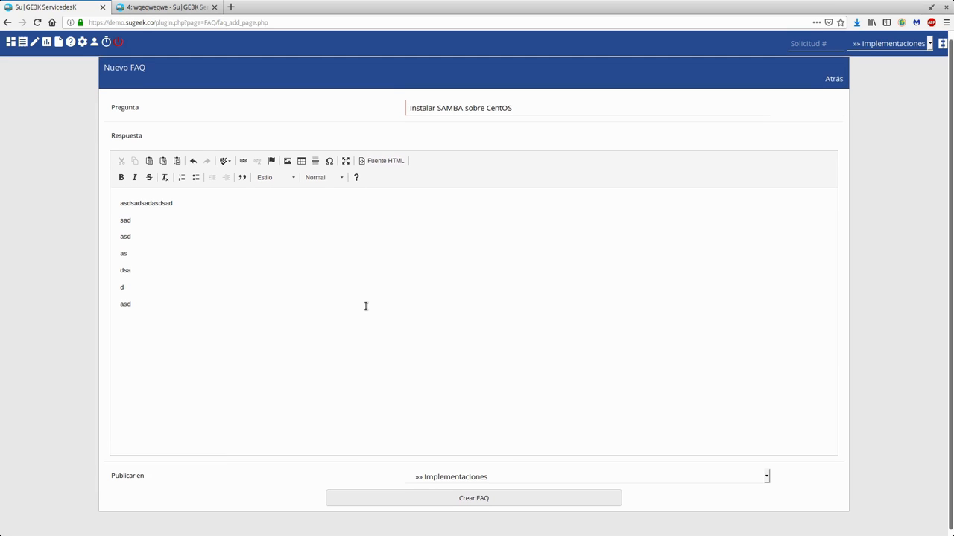
click(458, 474)
click(458, 474)
click(449, 491)
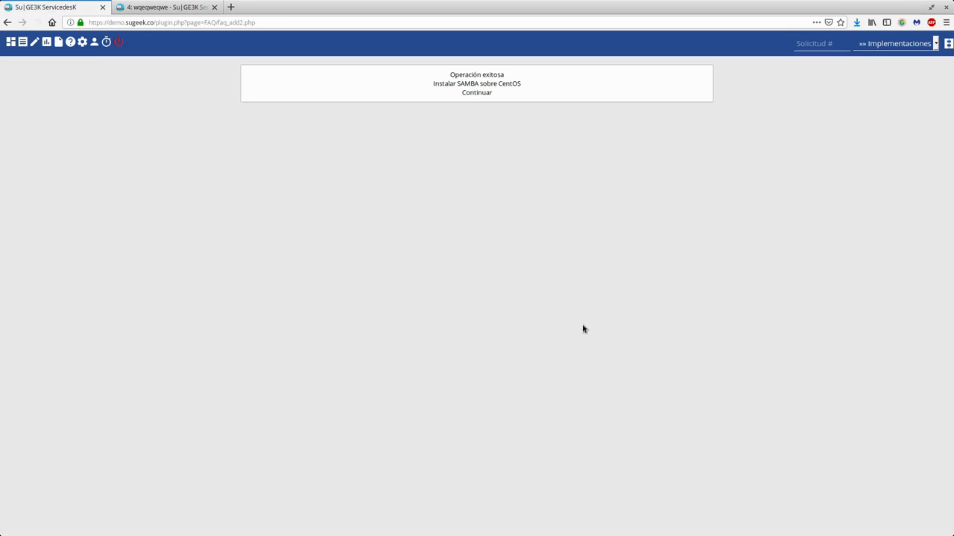
click(470, 91)
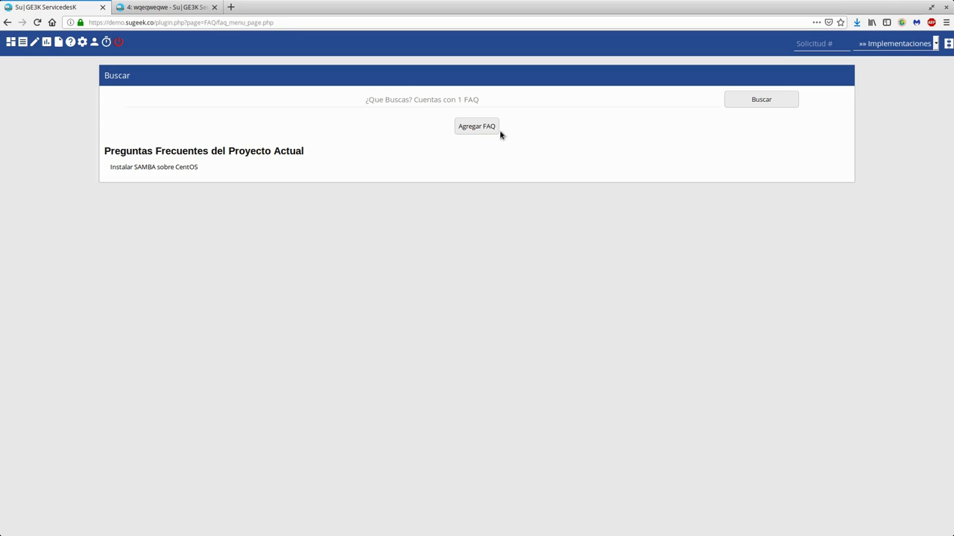
Step: Compare the FAQ lists of the Mantenimiento, Soporte and Implementaciones projects by switching the current project to each in turn
click(857, 43)
click(790, 134)
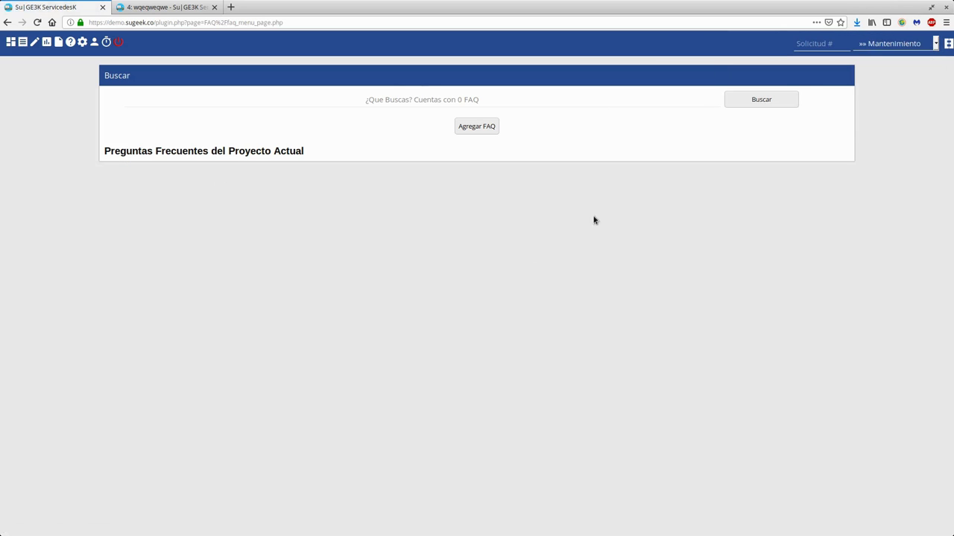
click(889, 43)
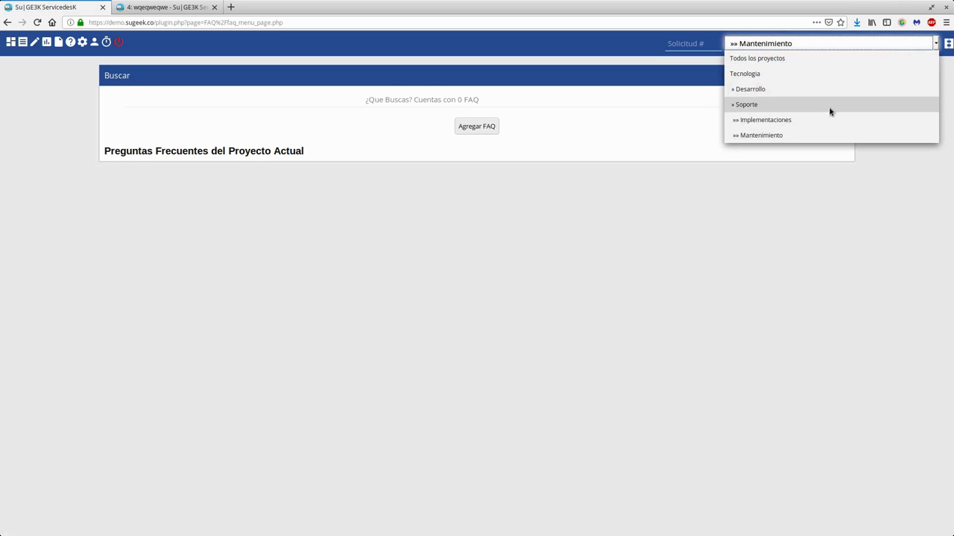
click(830, 105)
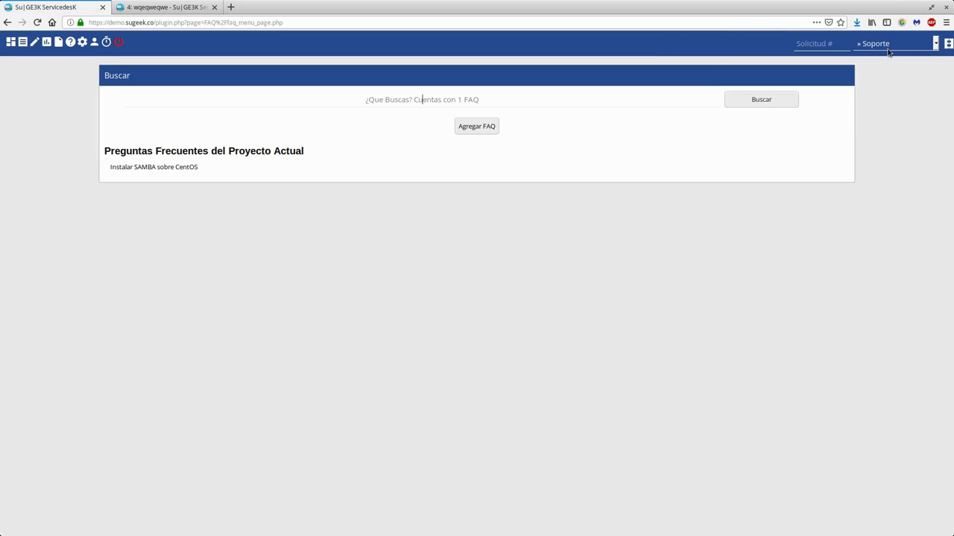
click(888, 46)
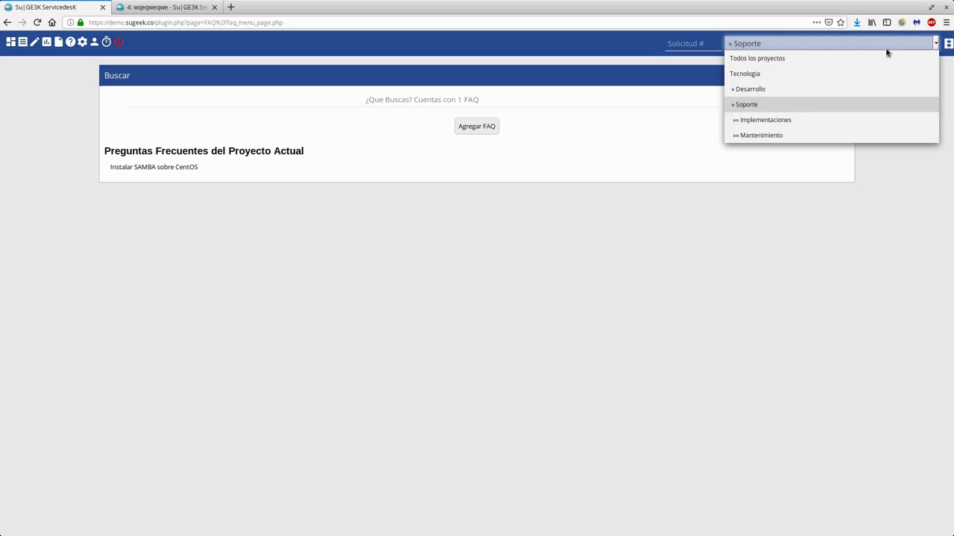
click(445, 182)
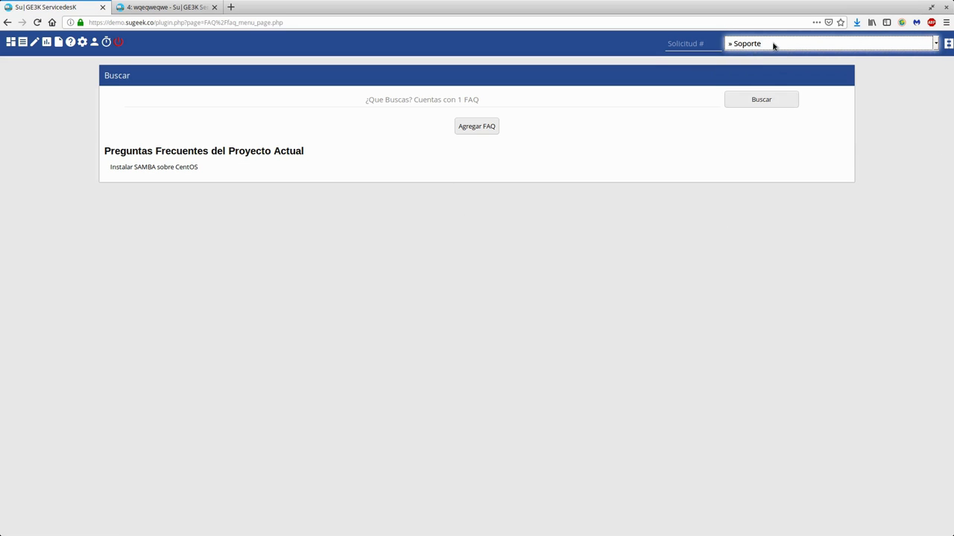
click(245, 177)
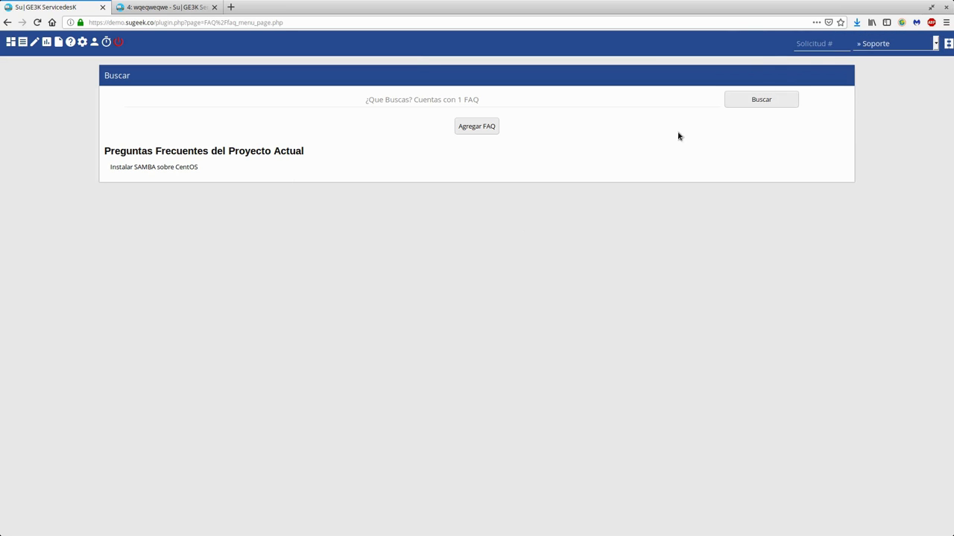
click(892, 48)
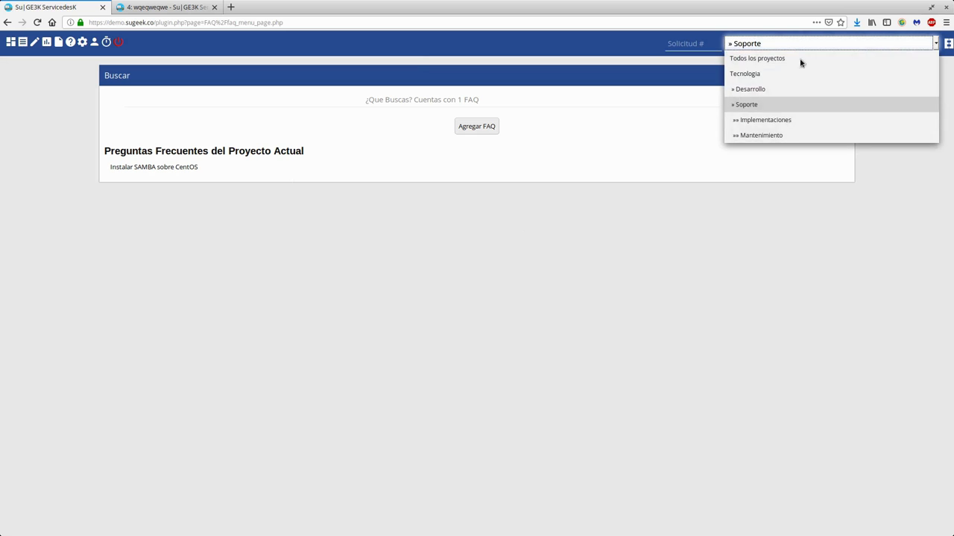
click(757, 120)
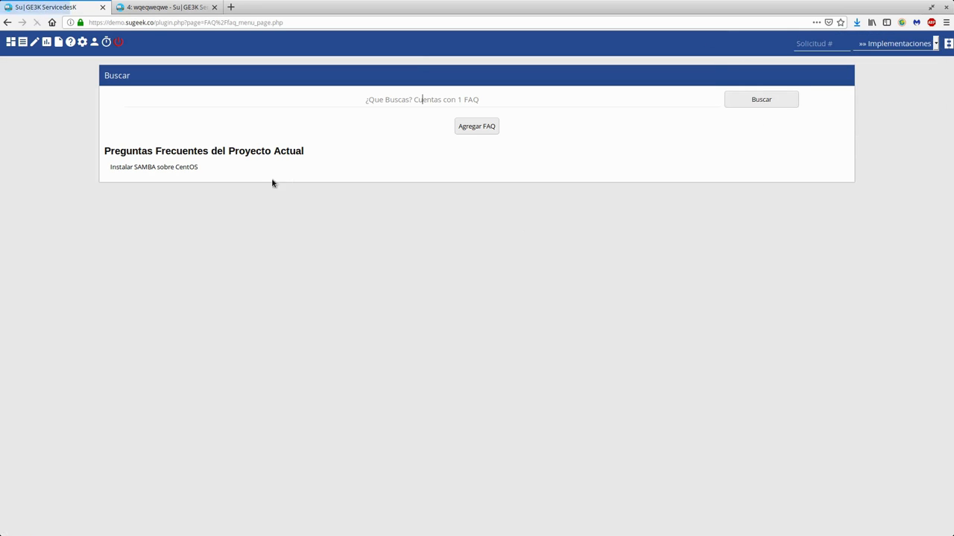
Step: Switch the current project to Todos los proyectos and search the FAQs for "sAMBA"
click(892, 50)
click(852, 60)
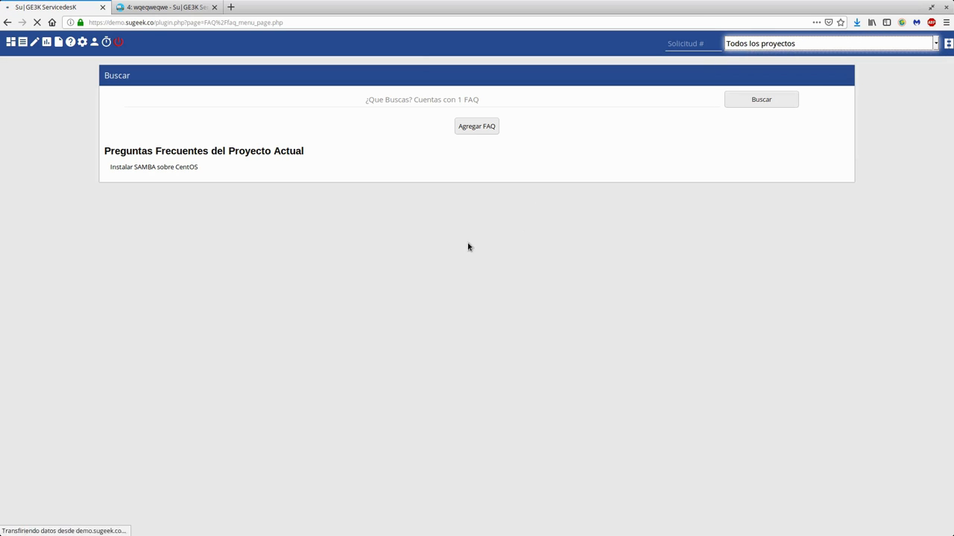
click(423, 100)
click(363, 99)
click(371, 100)
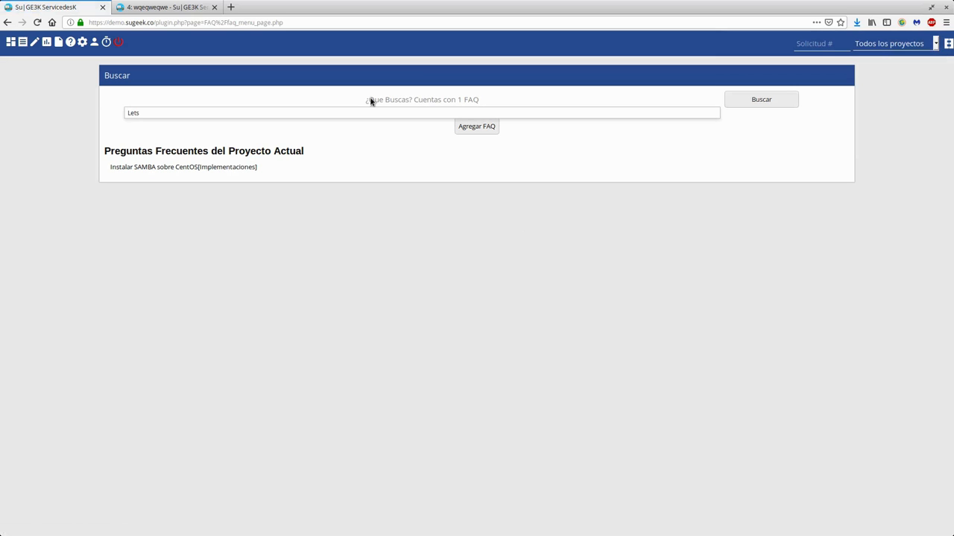
text(sAMBA)
key(Return)
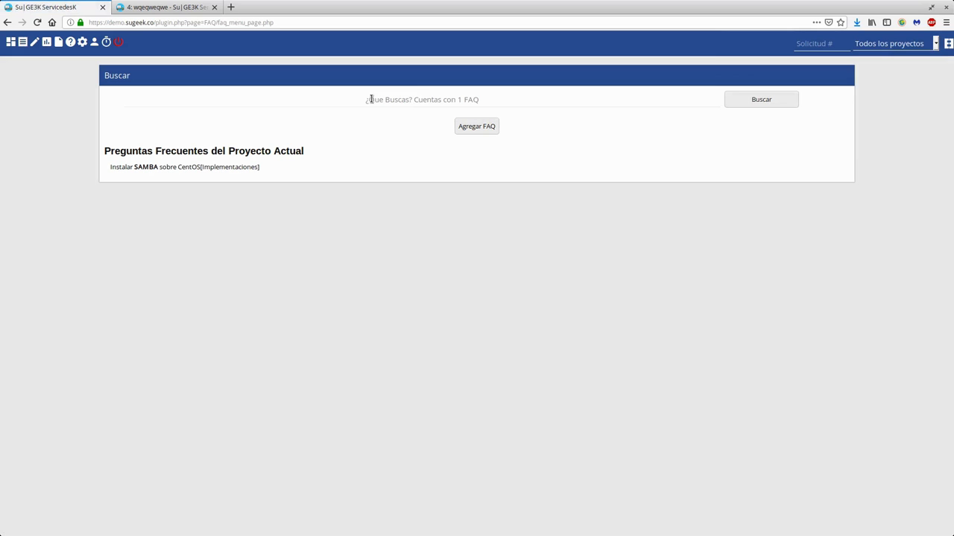
Step: View the FAQ "Instalar SAMBA sobre CentOS" with its author, creation date and project, then look at its edit form and return
click(156, 169)
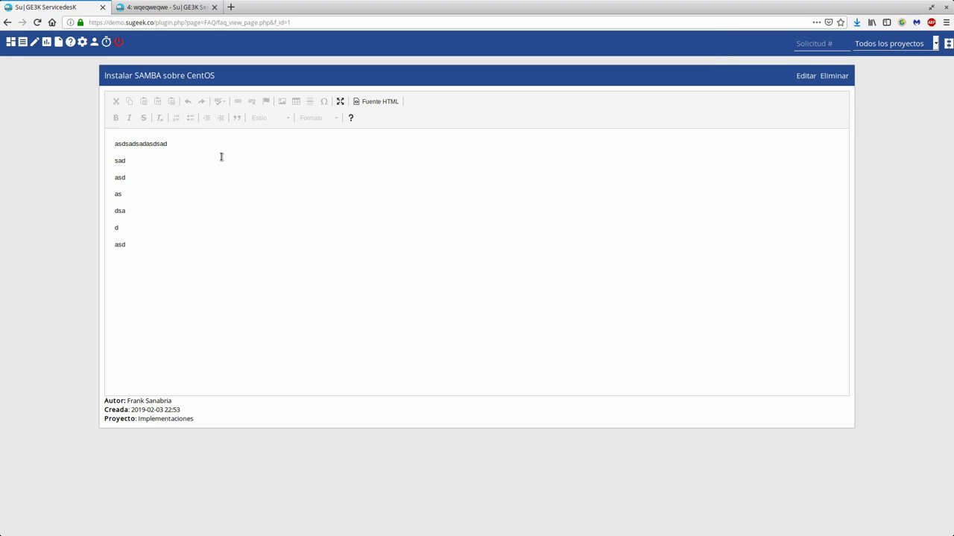
drag(127, 401, 203, 423)
click(229, 499)
click(804, 76)
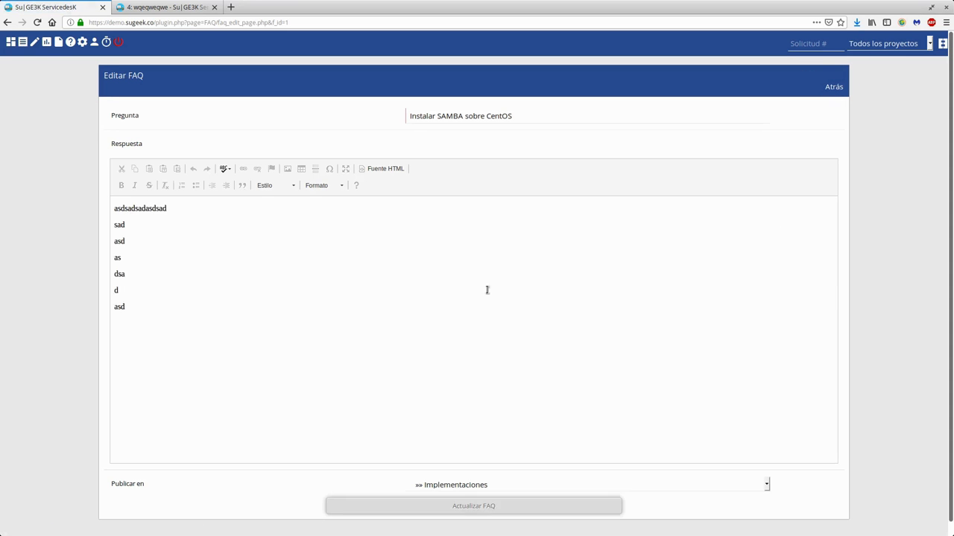
key(alt+Left)
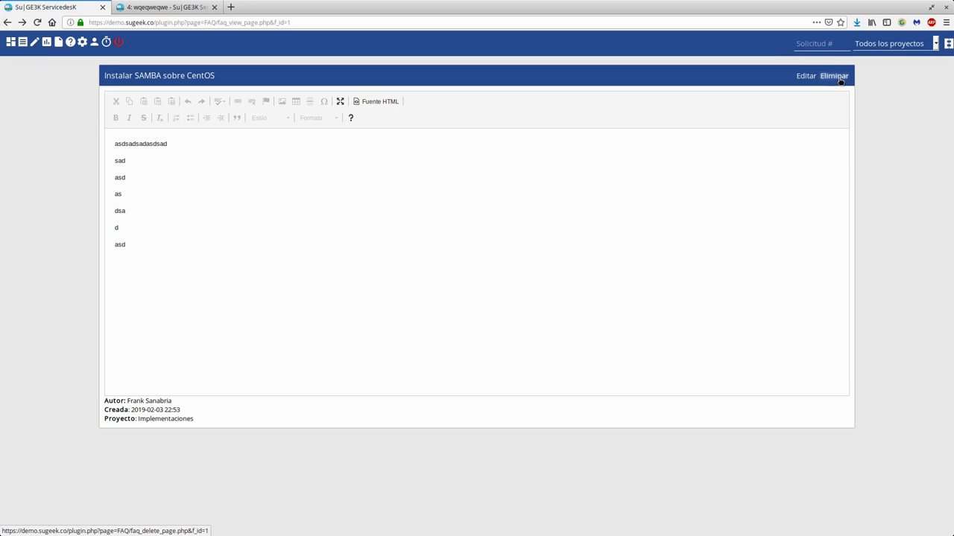
Step: Delete the FAQ "Instalar SAMBA sobre CentOS" and confirm the deletion
click(839, 79)
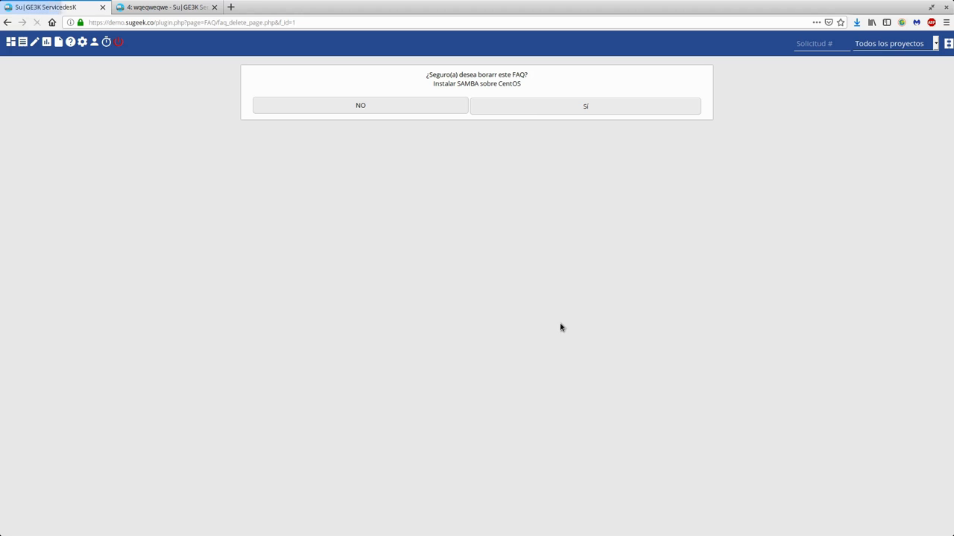
click(551, 105)
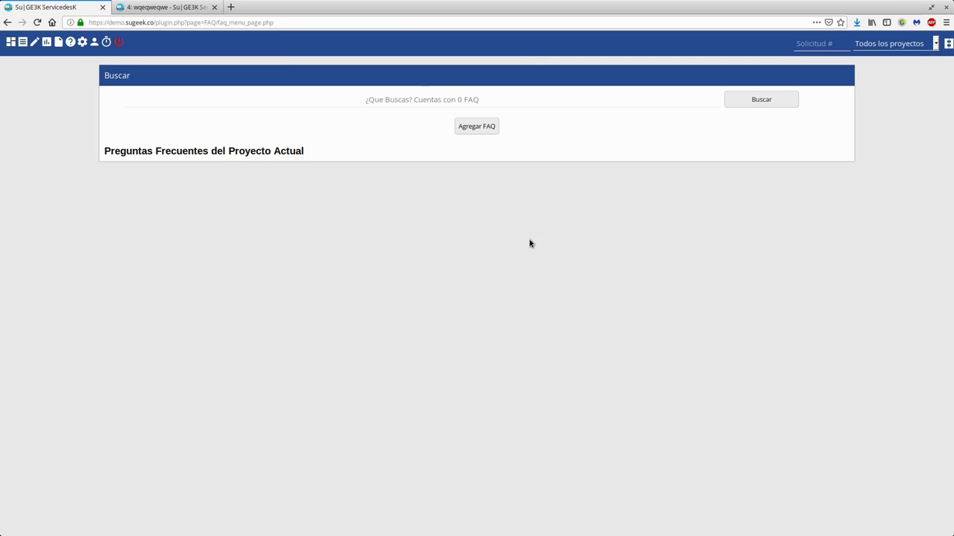
Step: Open the plugin management page in the administration area and go to the list of available plugins
click(82, 41)
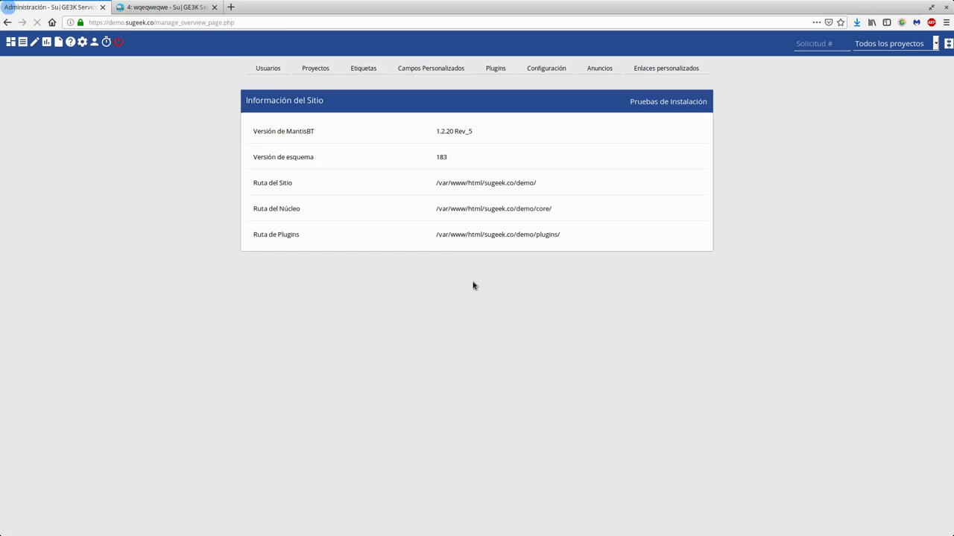
click(493, 72)
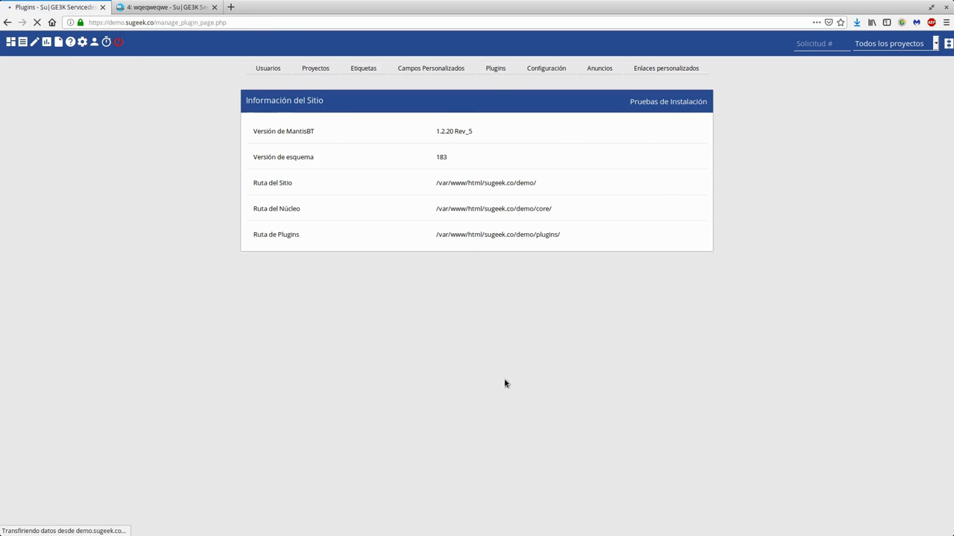
scroll(267, 347, down, 3)
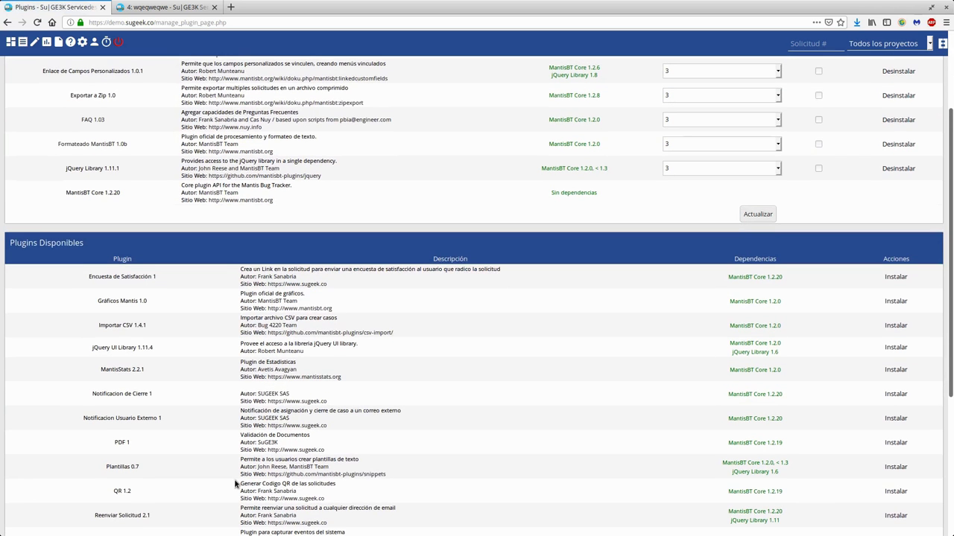